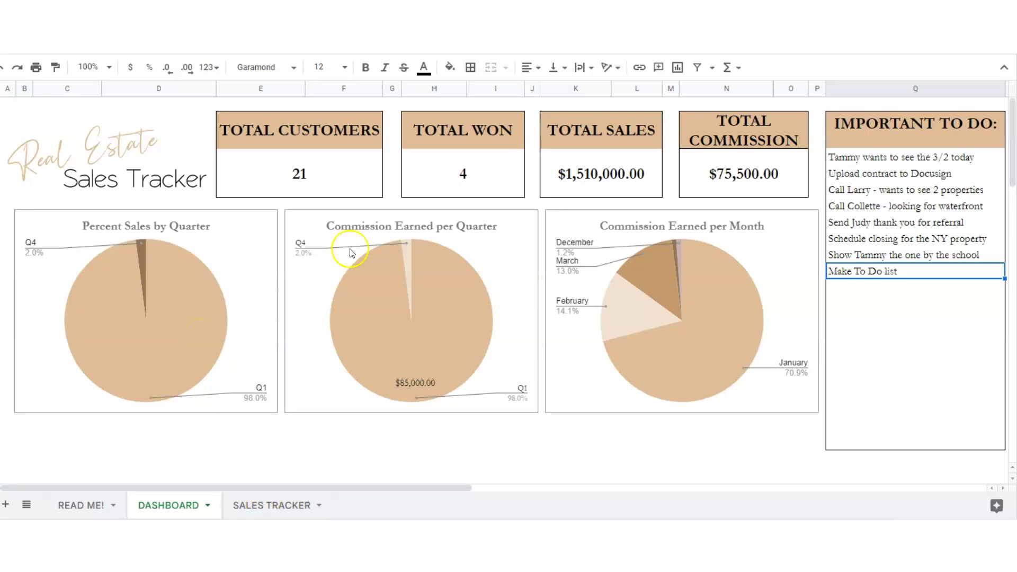
# Step: Review the dashboard's Total Customers, Total Won, Total Sales and Total Commission figures
pyautogui.click(321, 176)
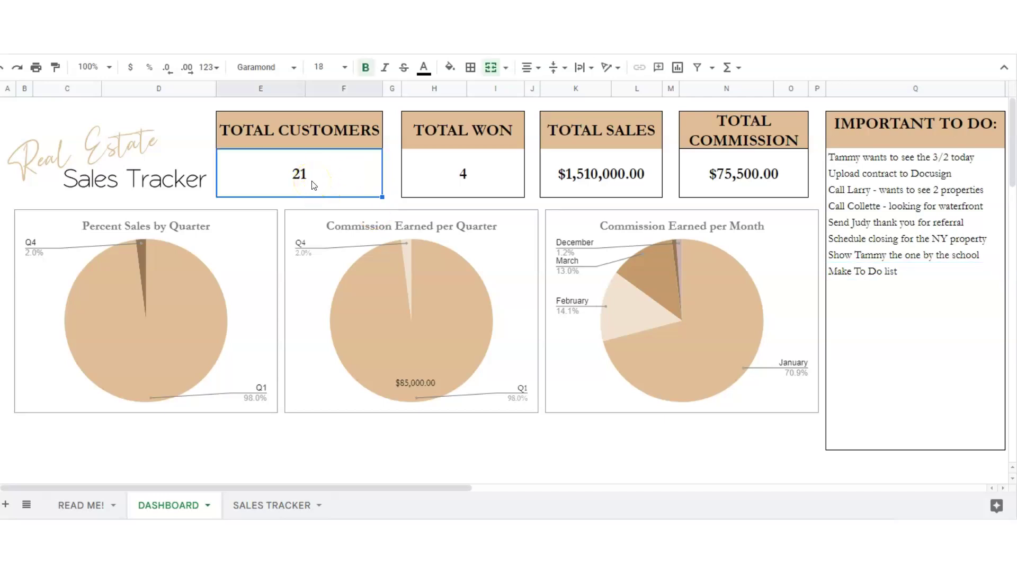
pyautogui.click(437, 178)
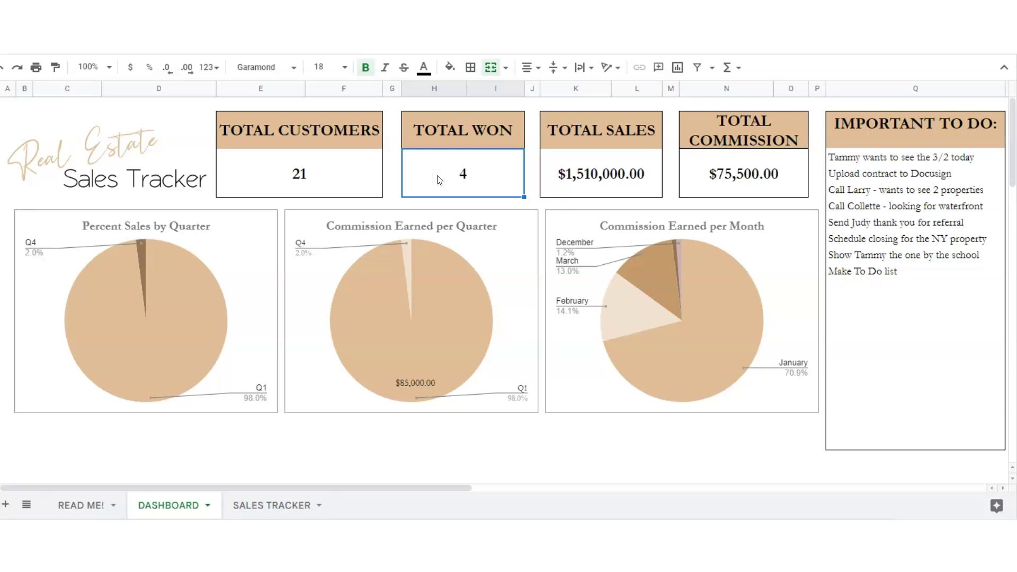
pyautogui.click(563, 180)
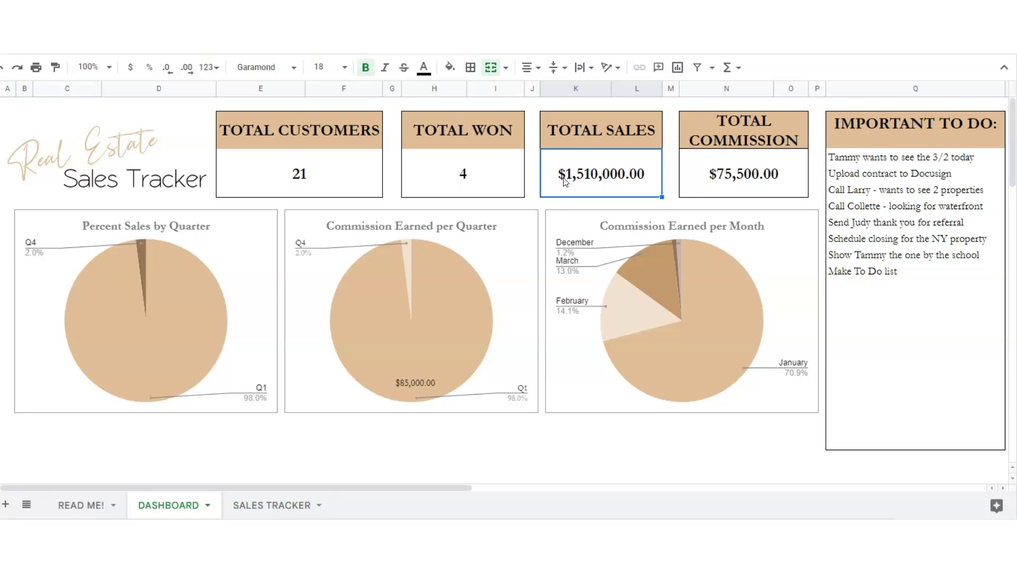
pyautogui.click(710, 182)
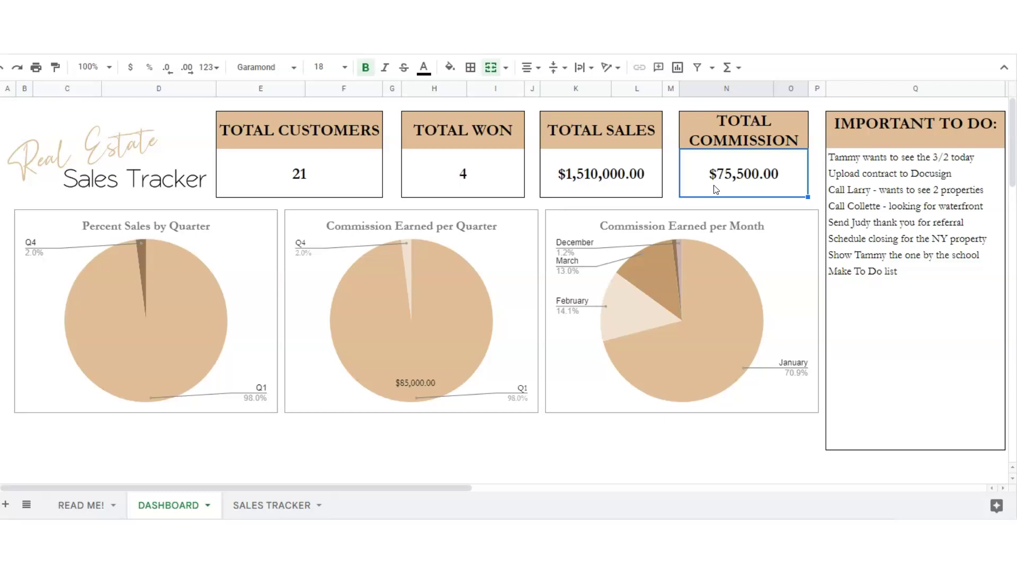
# Step: Try a darker brown for the Q1 slice of the Percent Sales by Quarter chart, then keep the original colour
pyautogui.click(219, 253)
pyautogui.moveTo(192, 281)
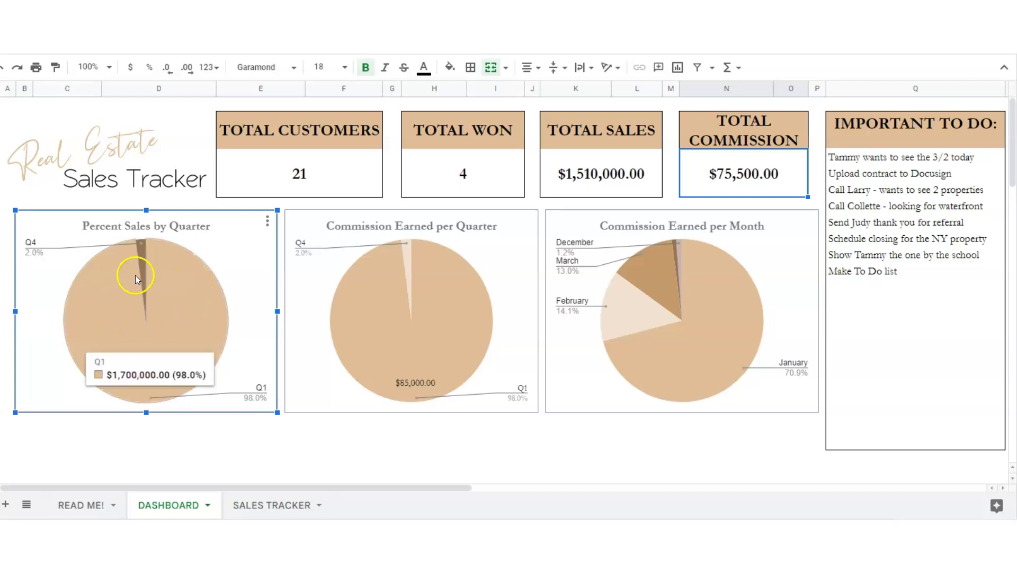
pyautogui.moveTo(143, 257)
pyautogui.click(266, 225)
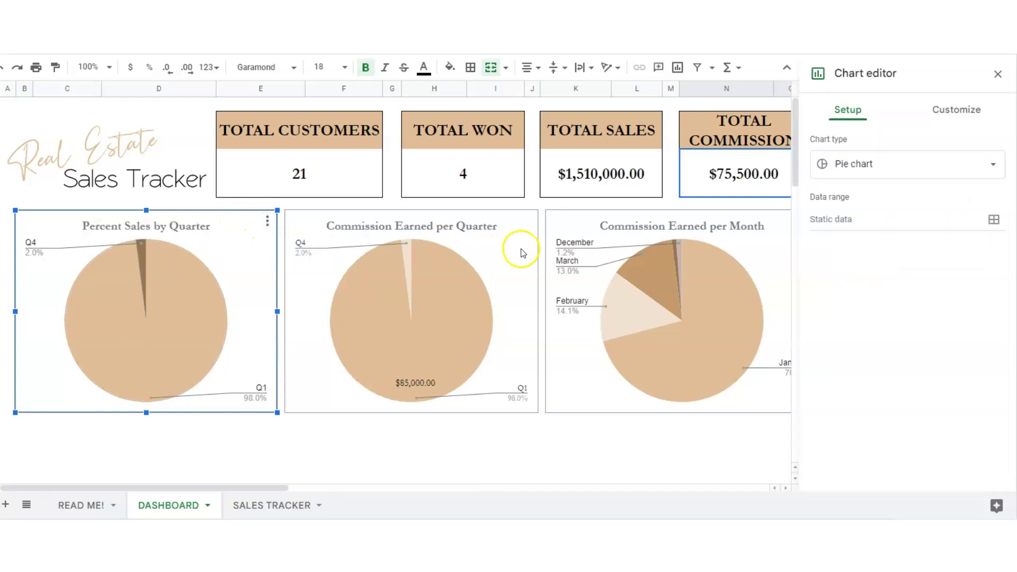
pyautogui.click(932, 116)
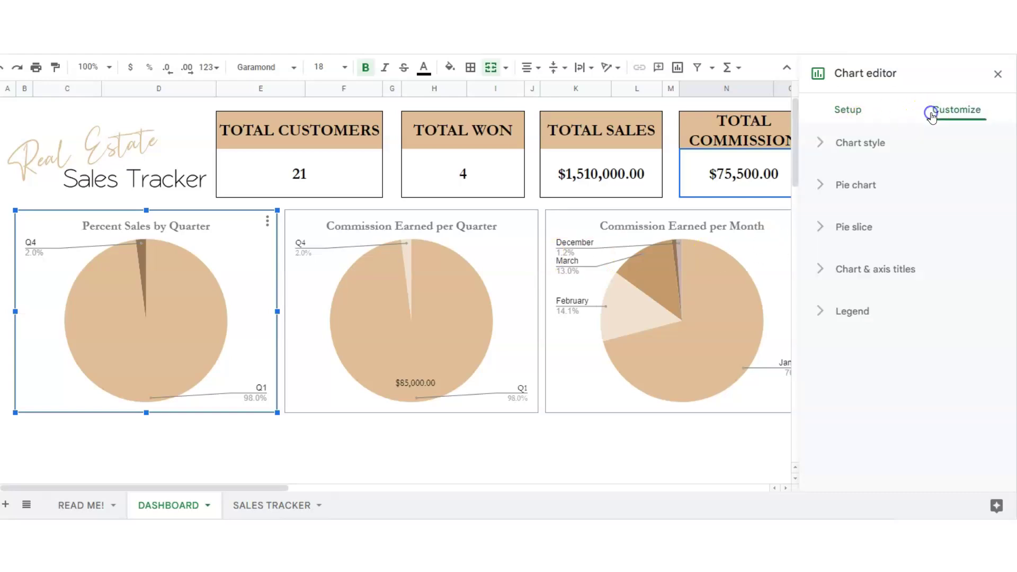
pyautogui.click(856, 232)
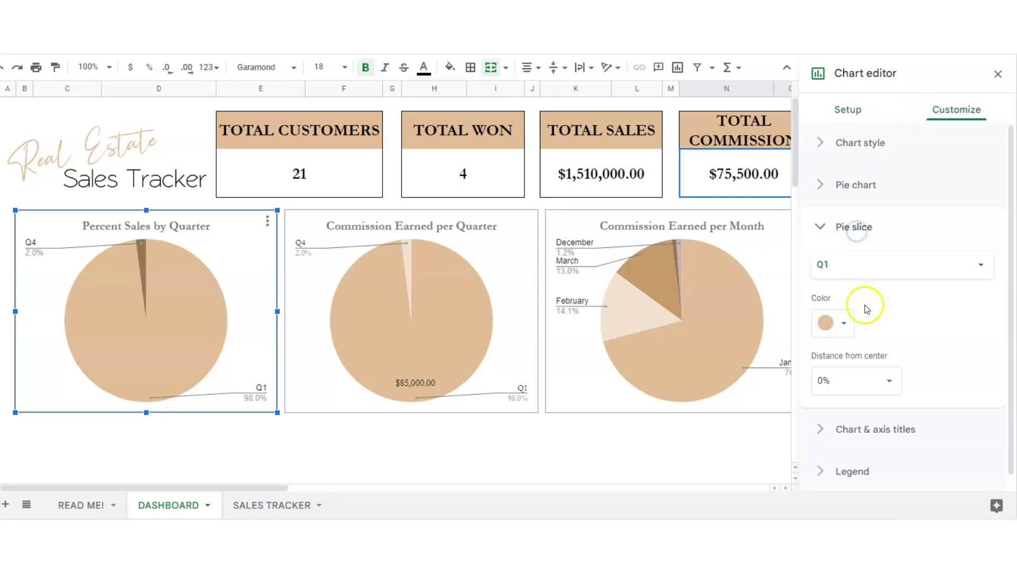
pyautogui.click(843, 323)
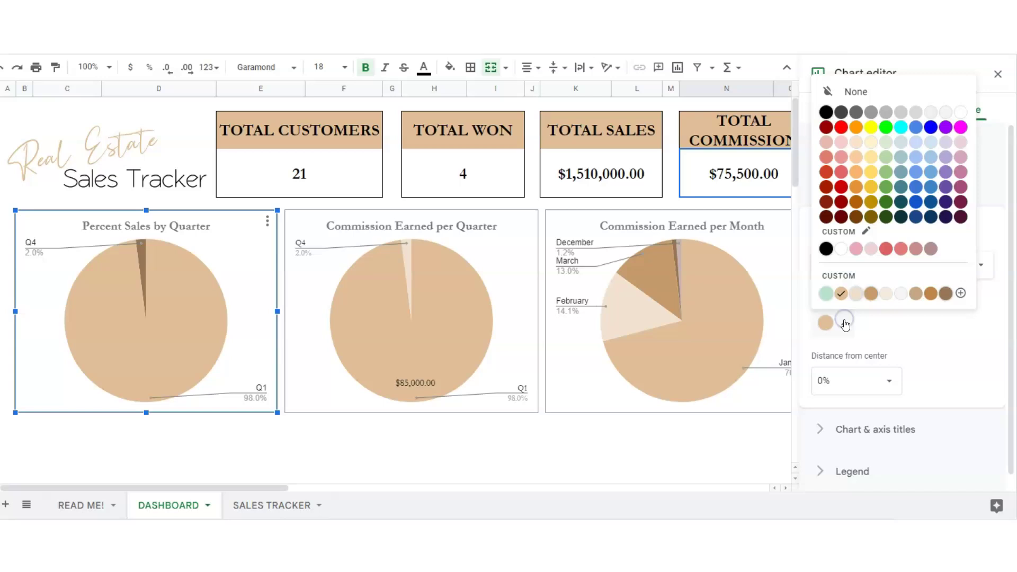
pyautogui.click(960, 293)
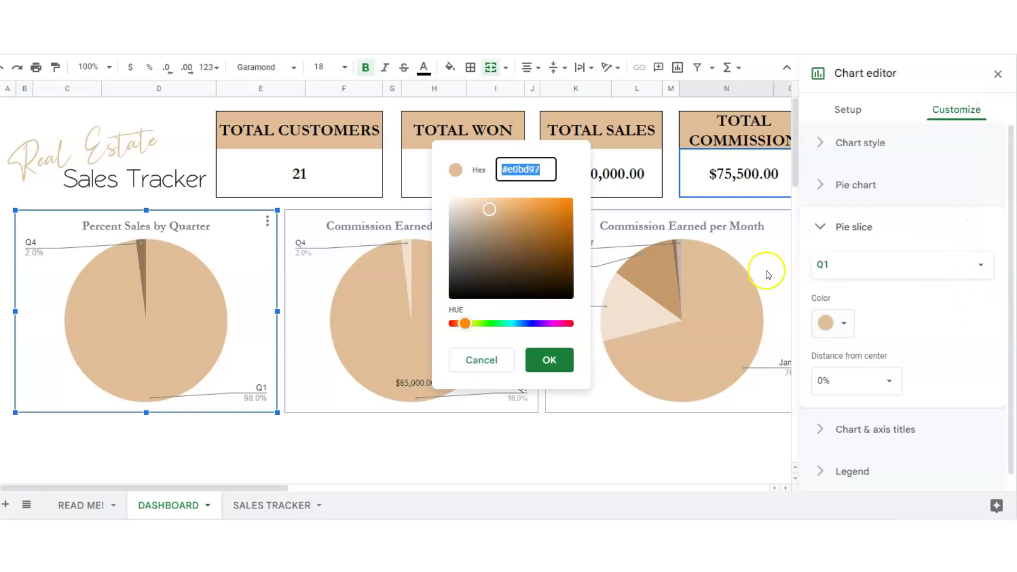
pyautogui.moveTo(488, 210)
pyautogui.mouseDown()
pyautogui.moveTo(480, 242)
pyautogui.moveTo(489, 216)
pyautogui.mouseUp()
pyautogui.click(493, 362)
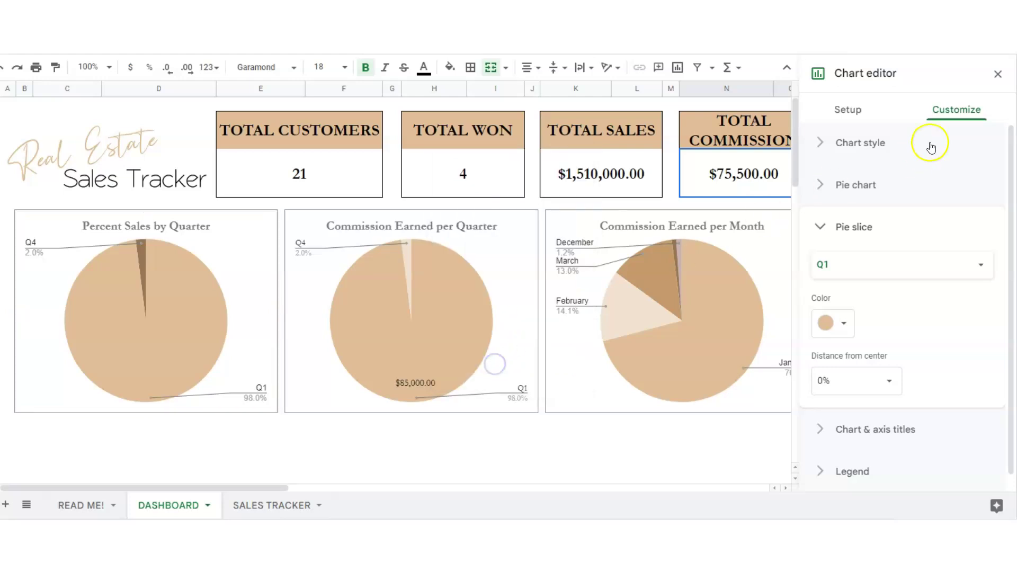
pyautogui.click(997, 73)
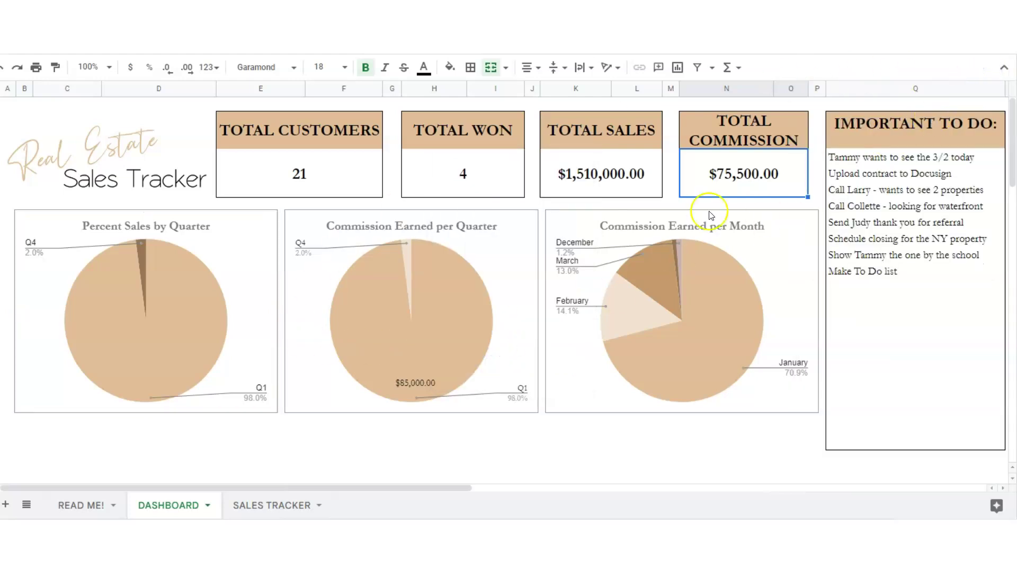
# Step: Inspect the Commission Earned per Quarter and per Month charts, including the February and March values
pyautogui.click(395, 299)
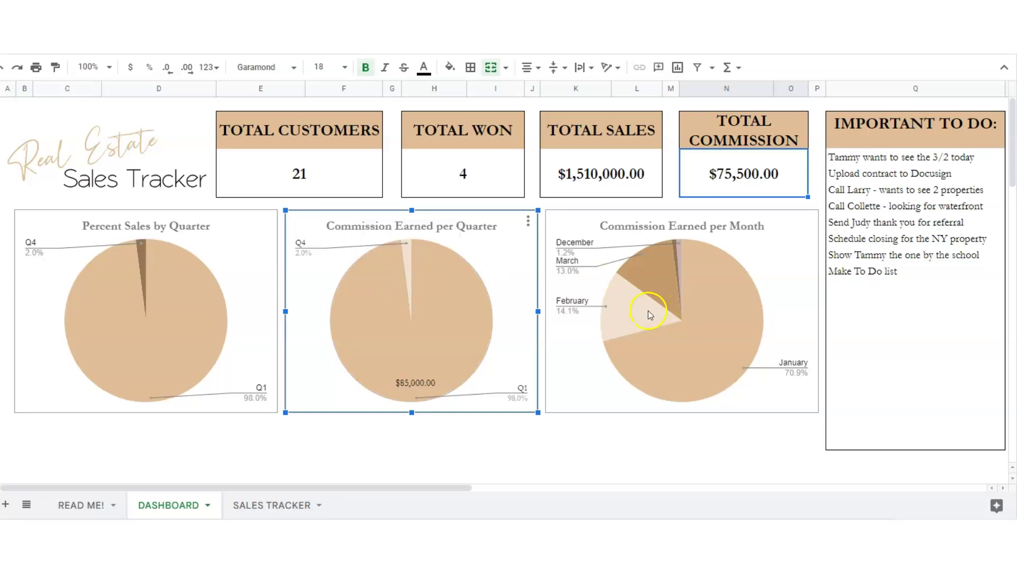
pyautogui.click(717, 345)
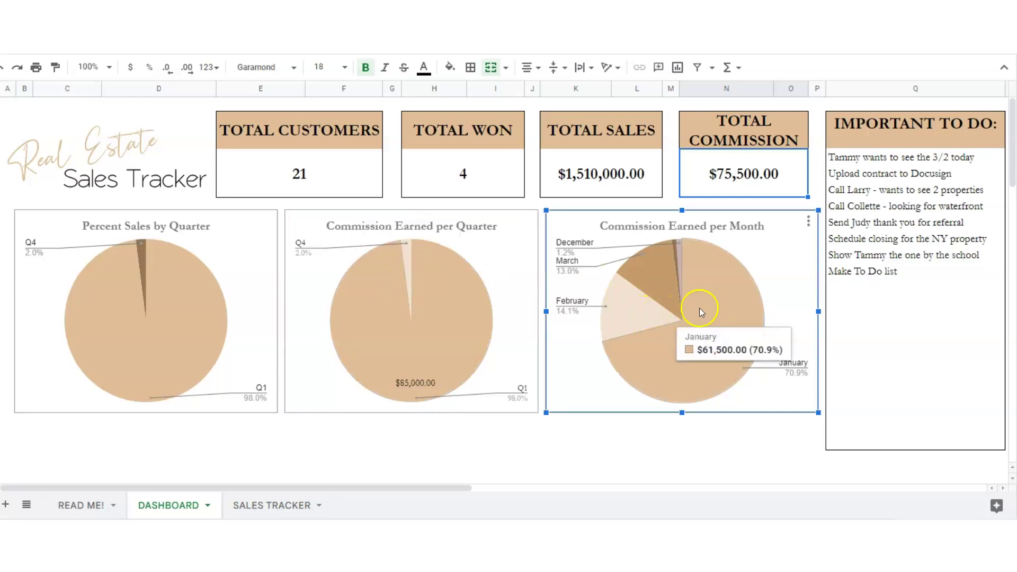
pyautogui.click(650, 262)
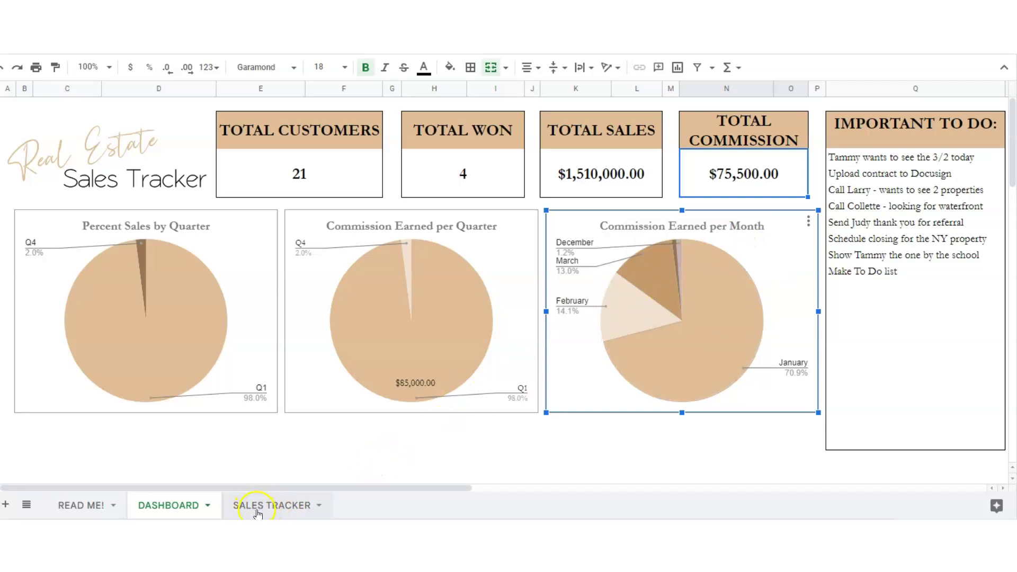
# Step: Add 'Call the Attorney' below 'Make To Do list' on the dashboard
pyautogui.click(871, 284)
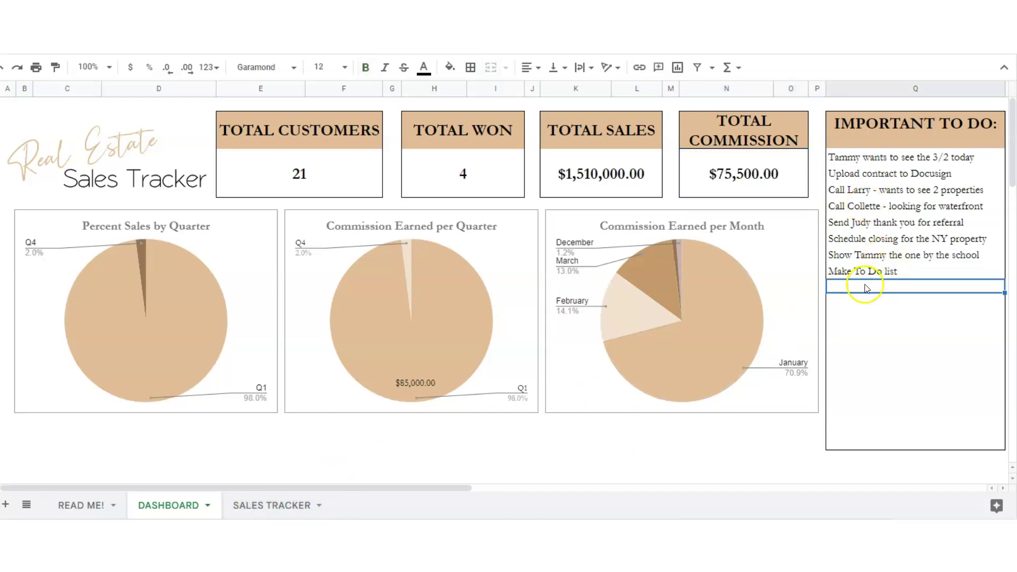
pyautogui.press('Down')
pyautogui.press('Down')
pyautogui.press('Down')
pyautogui.press('Down')
pyautogui.press('Down')
pyautogui.press('Down')
pyautogui.press('Down')
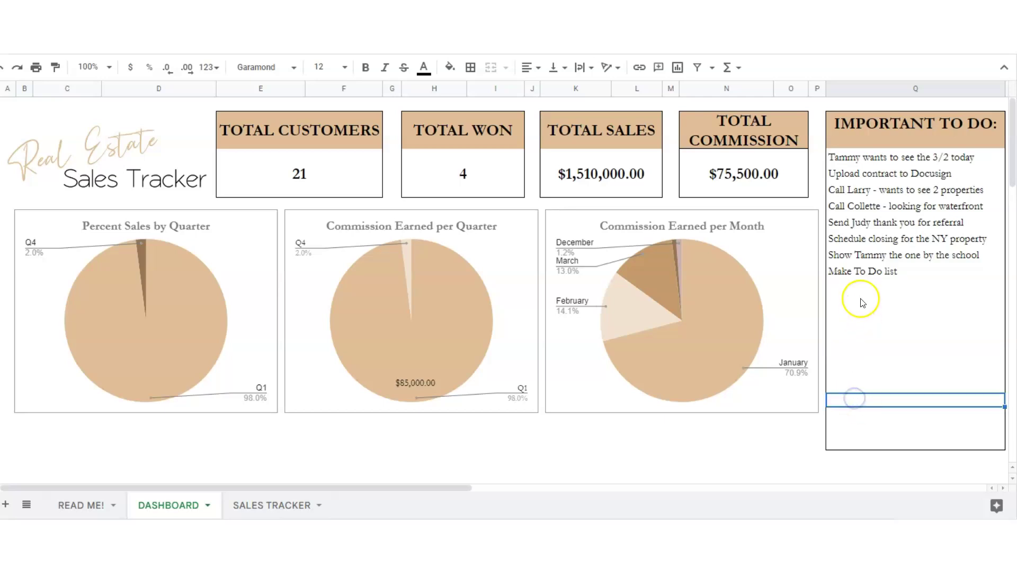
pyautogui.click(861, 287)
pyautogui.write('Call the Atto')
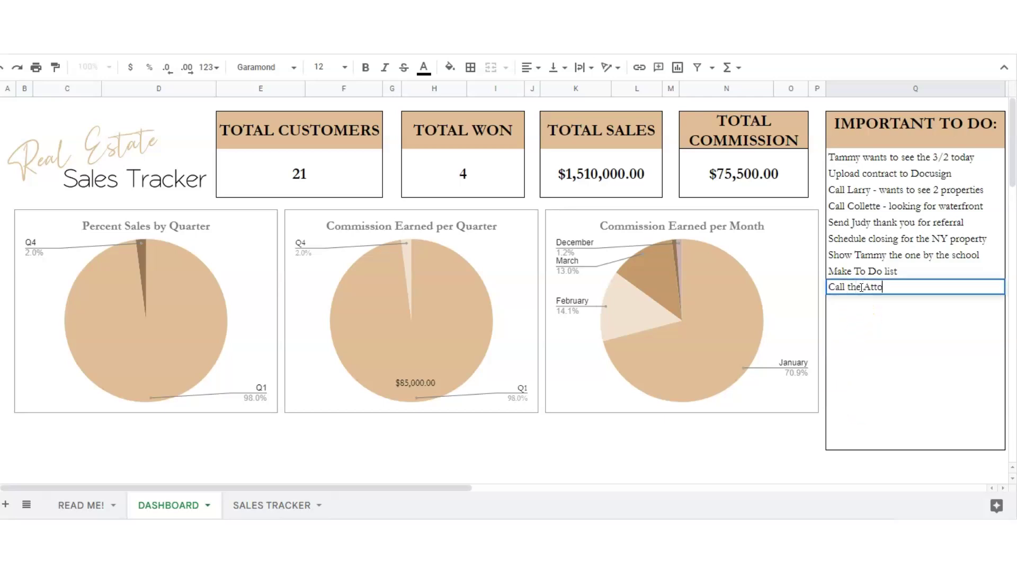
pyautogui.write('rney')
pyautogui.press('Return')
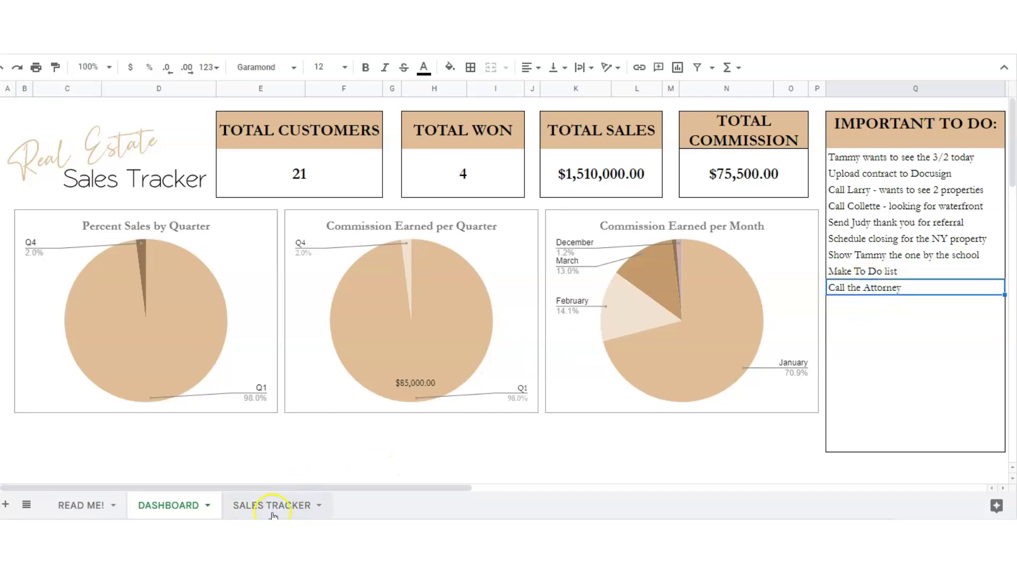
pyautogui.click(273, 513)
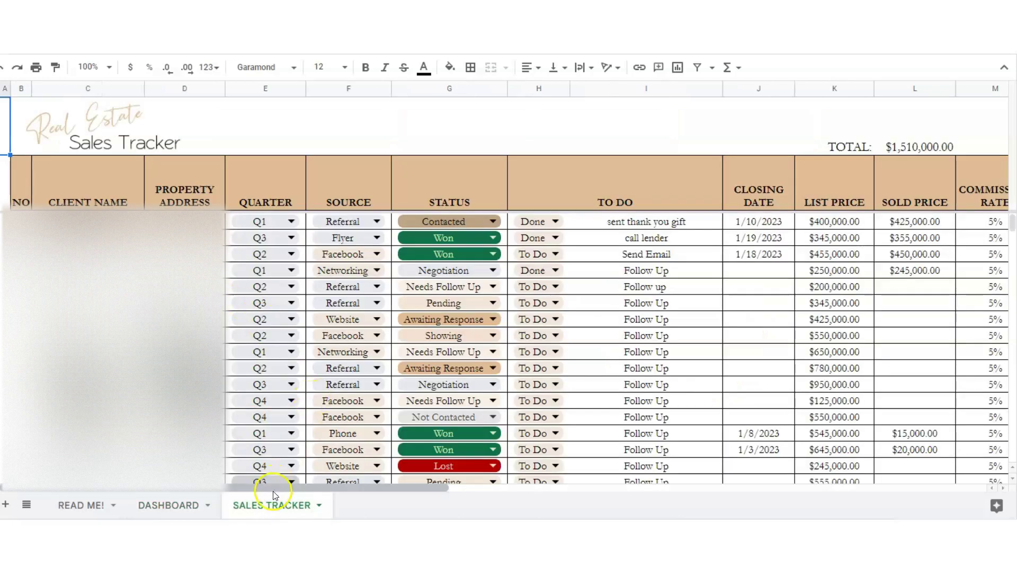
pyautogui.moveTo(268, 487)
pyautogui.mouseDown()
pyautogui.moveTo(771, 501)
pyautogui.moveTo(263, 483)
pyautogui.mouseUp()
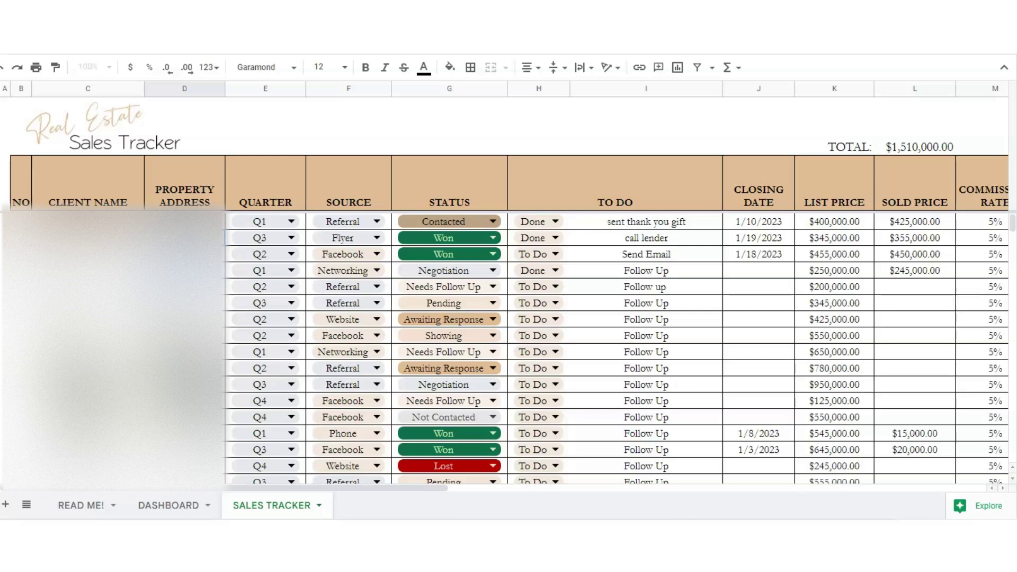
# Step: Set the second row's quarter to Q2, source to Website and status to Pending
pyautogui.click(264, 238)
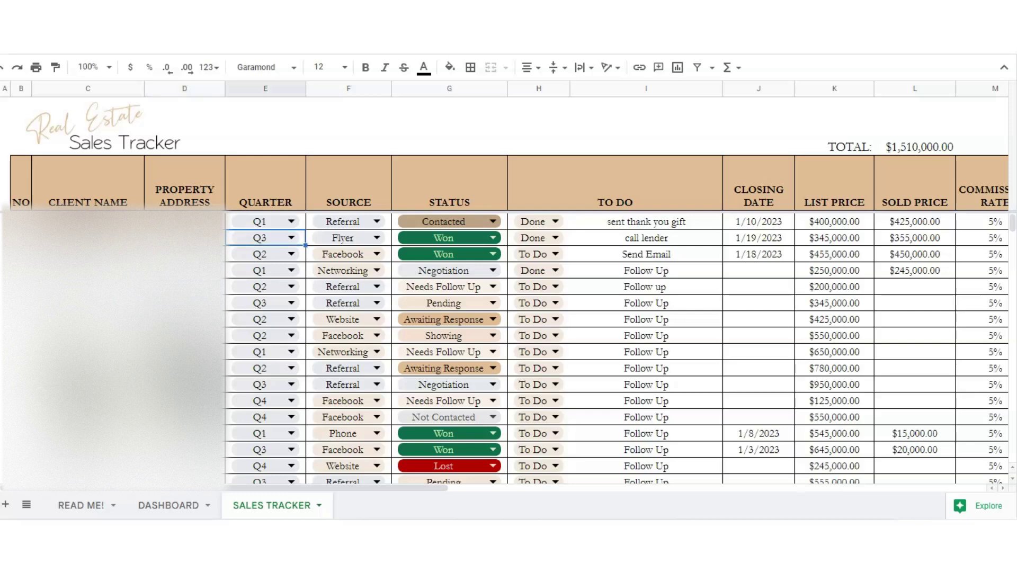
pyautogui.click(291, 238)
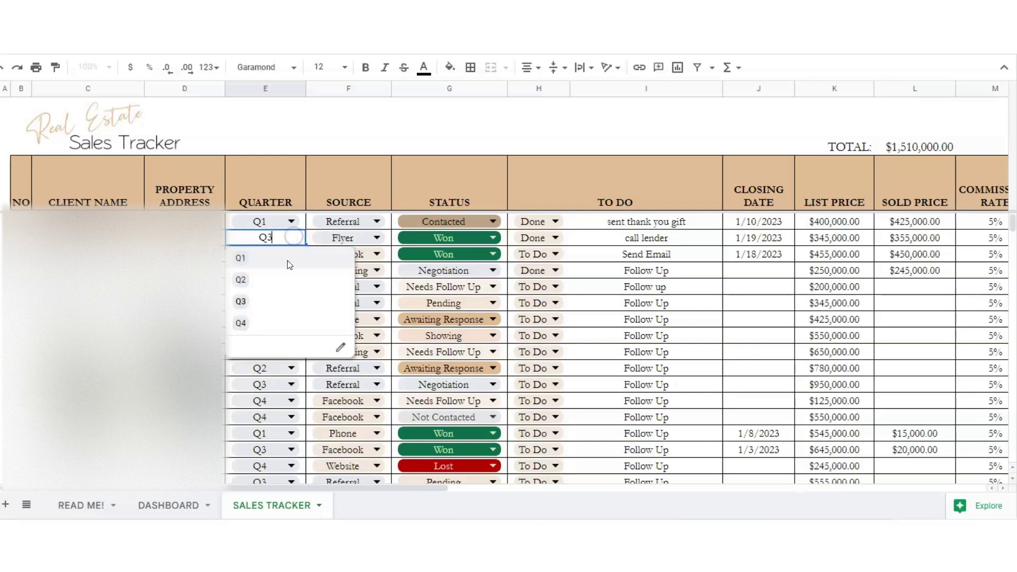
pyautogui.click(279, 288)
pyautogui.click(370, 238)
pyautogui.click(376, 238)
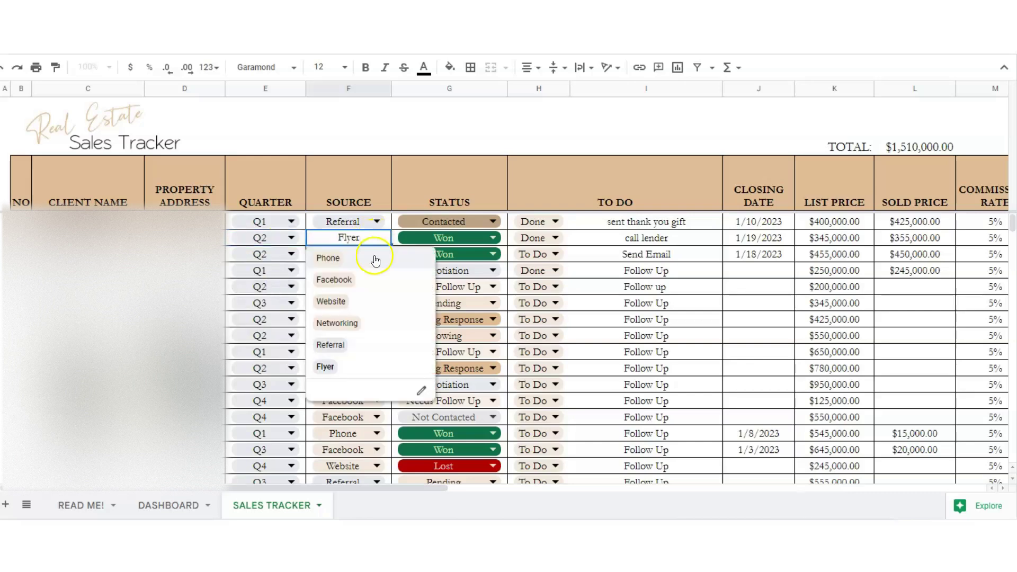
pyautogui.click(373, 304)
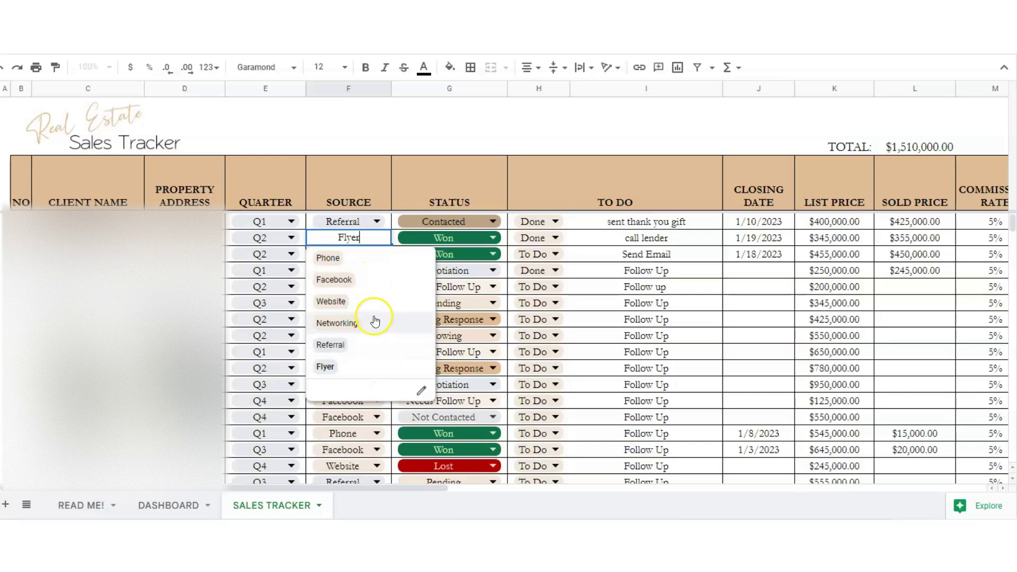
pyautogui.click(375, 302)
pyautogui.click(493, 238)
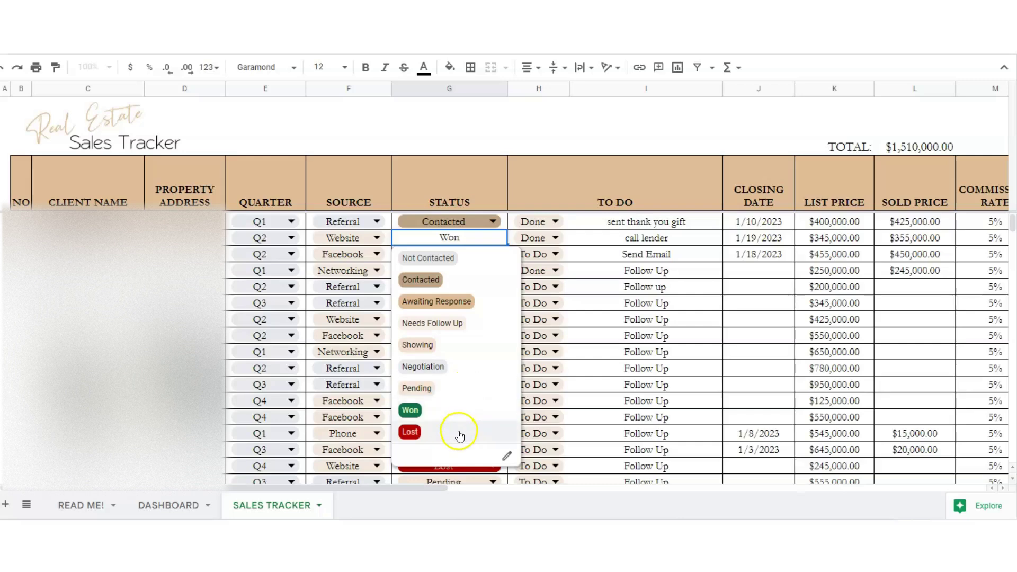
pyautogui.click(460, 386)
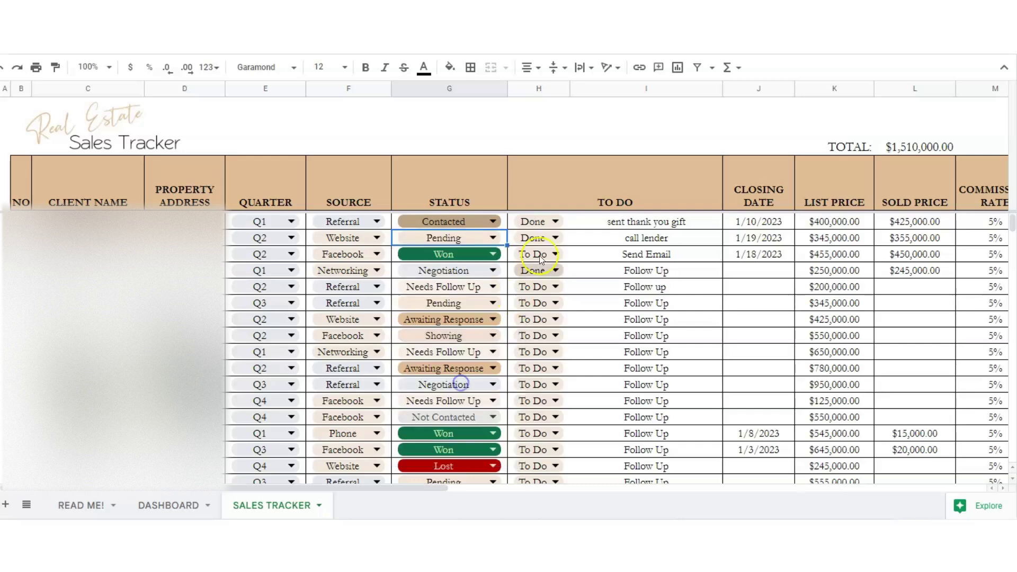
# Step: Set the second client's task to To Do and replace 'call lender' with 'Call Title Company'
pyautogui.click(554, 236)
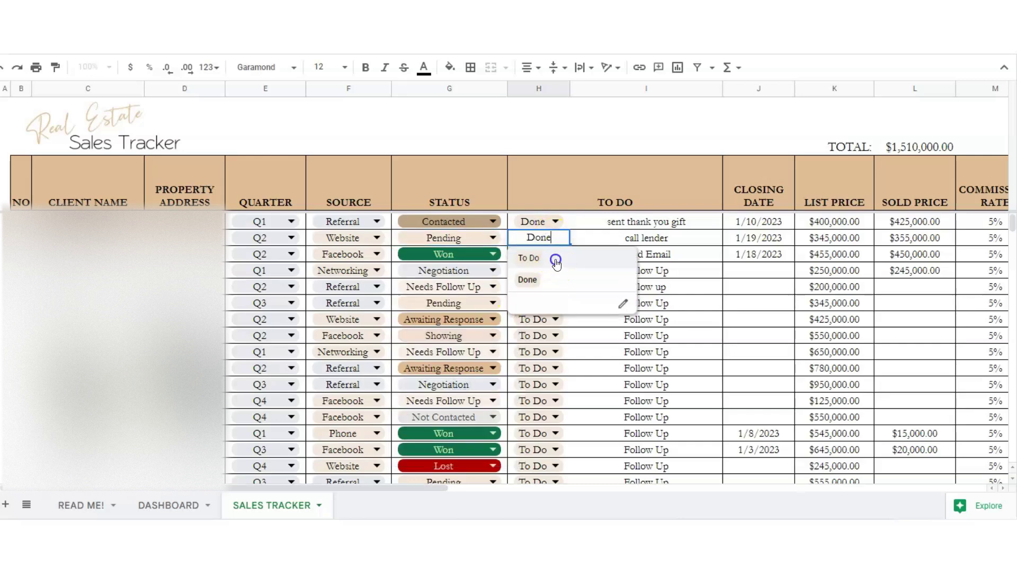
pyautogui.click(555, 259)
pyautogui.click(556, 240)
pyautogui.click(682, 239)
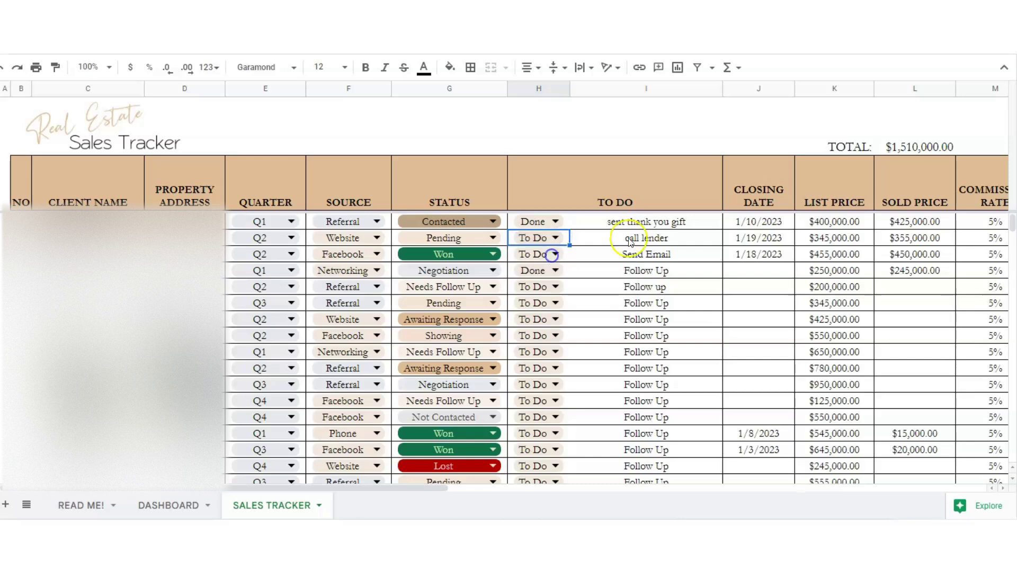
pyautogui.tripleClick(682, 239)
pyautogui.write('Call Title Company')
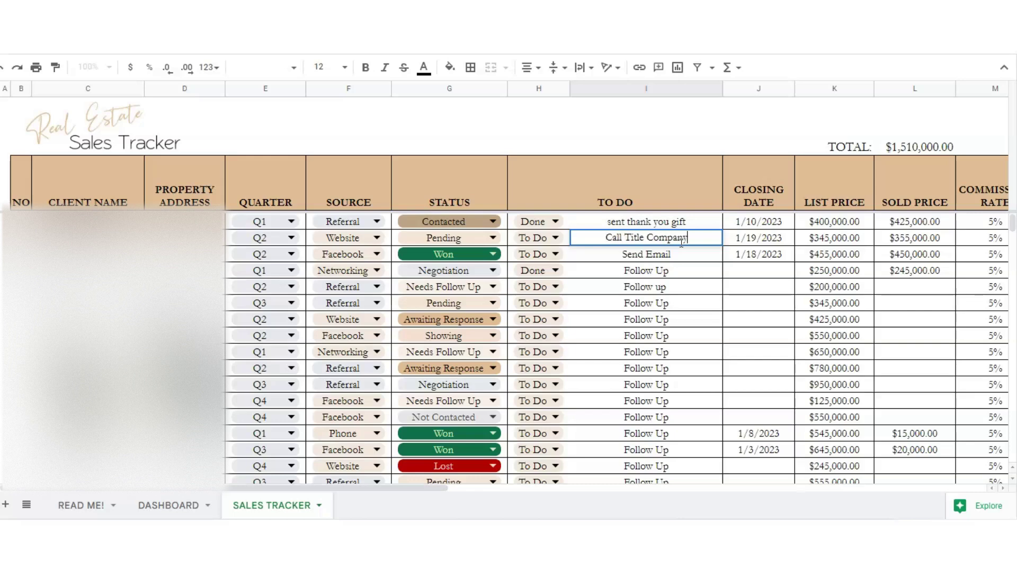
pyautogui.press('Return')
# Step: Change the closing date from 1/19/2023 to 1/17/2023
pyautogui.click(744, 237)
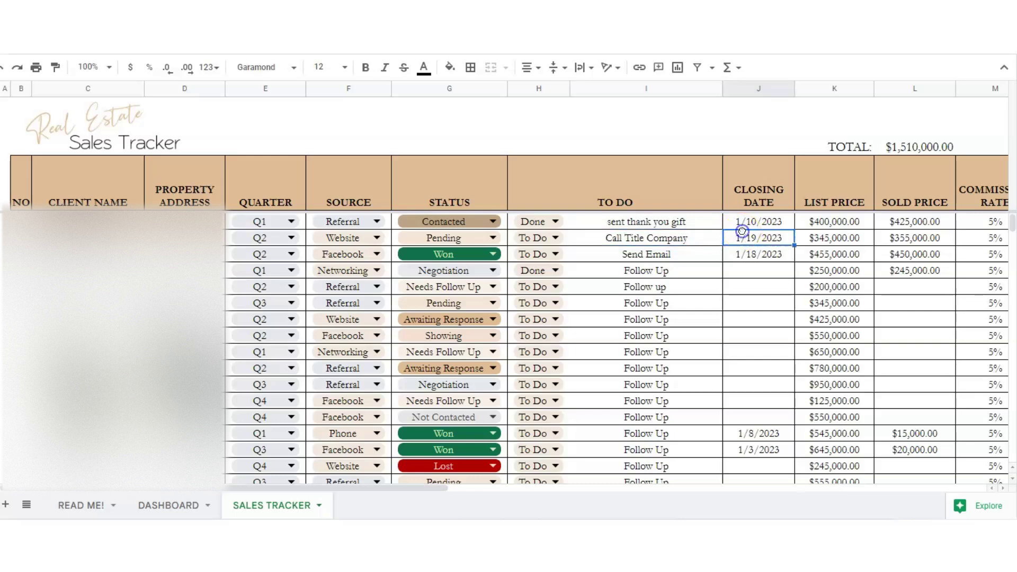
pyautogui.doubleClick(746, 238)
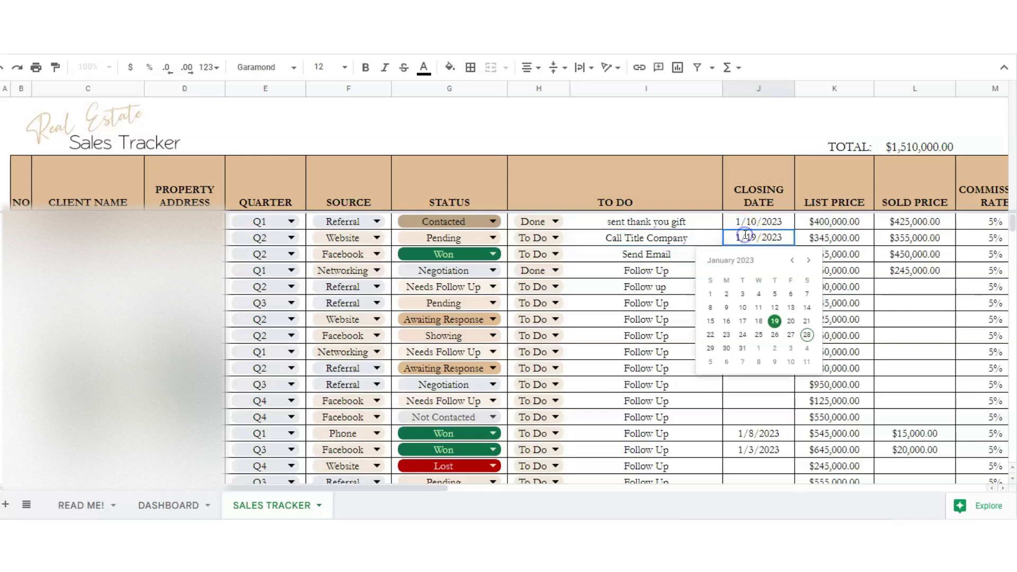
pyautogui.click(742, 321)
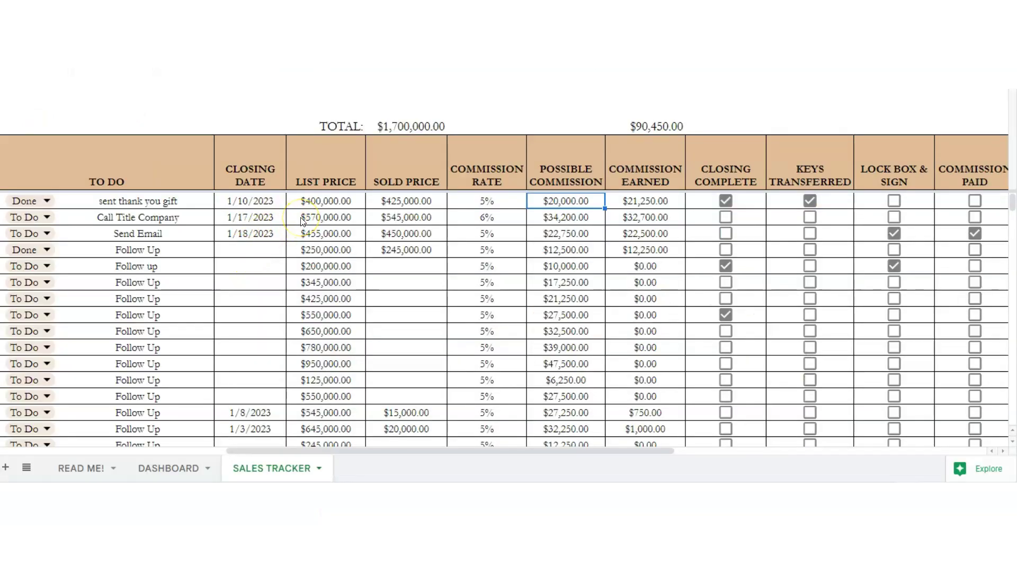
# Step: Change the second client's list price from $570,000 to $500,000
pyautogui.click(300, 218)
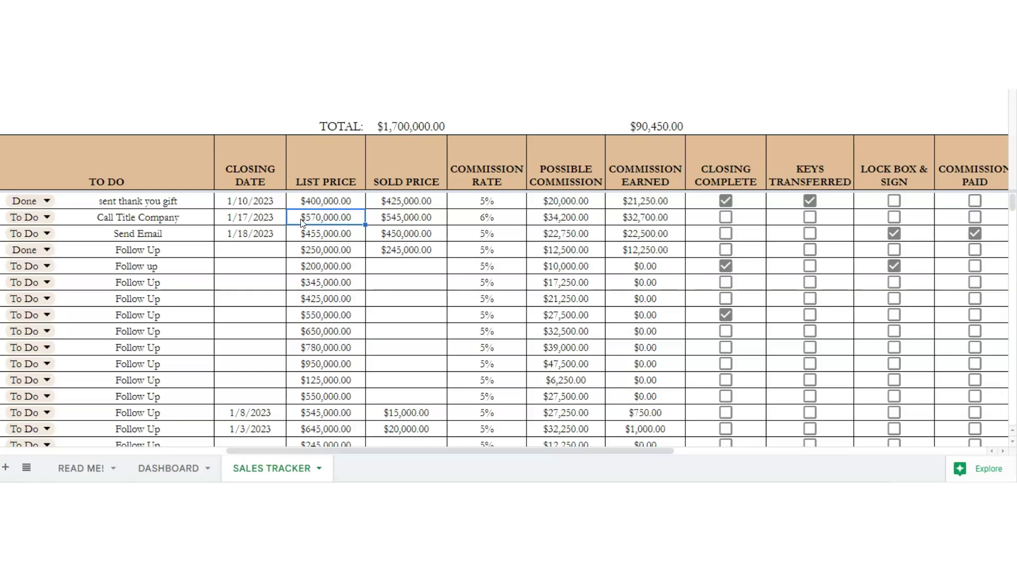
pyautogui.write('500000')
pyautogui.press('Tab')
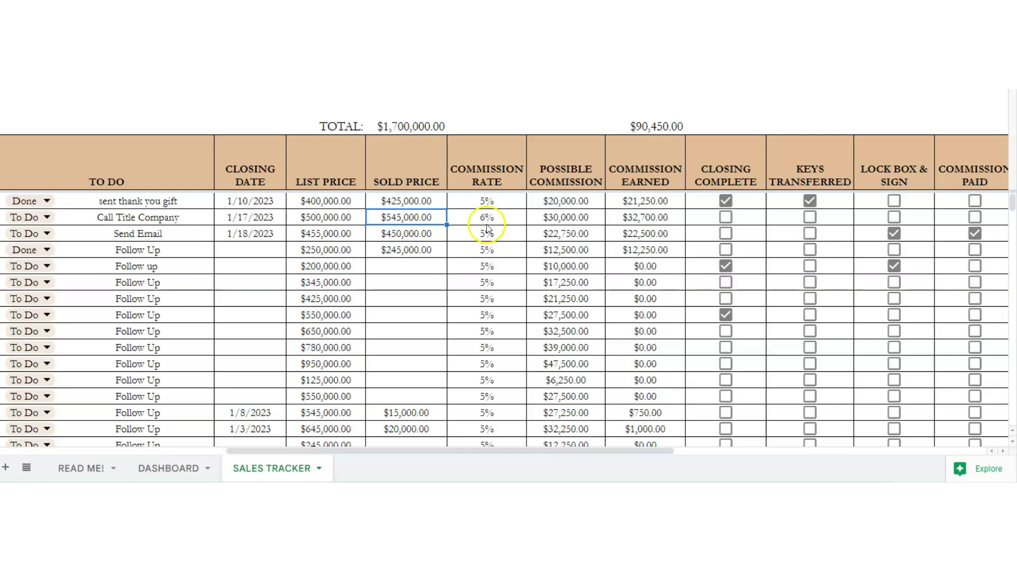
pyautogui.click(535, 221)
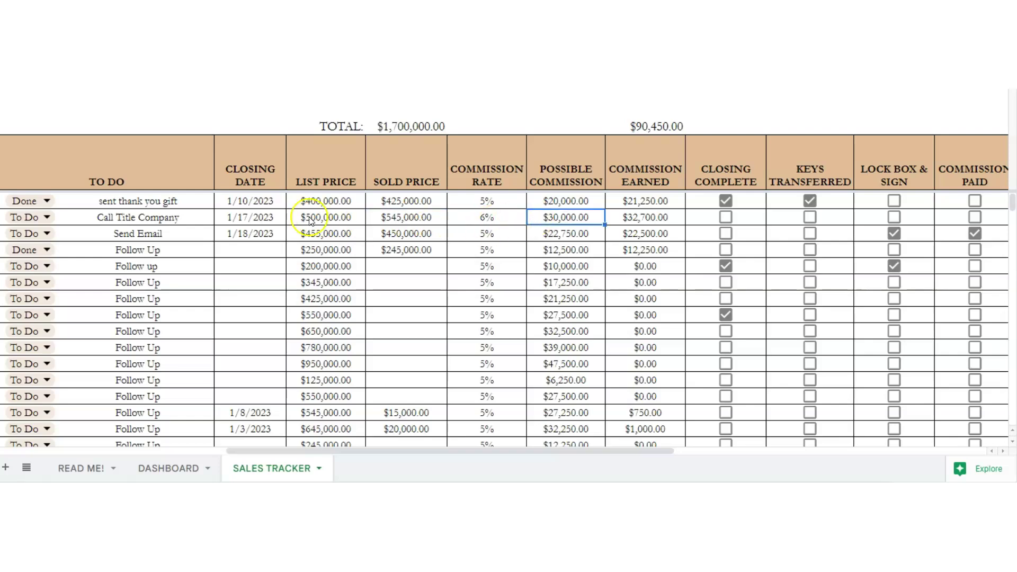
# Step: Clear the $545,000.00 sold price for the second client
pyautogui.click(338, 221)
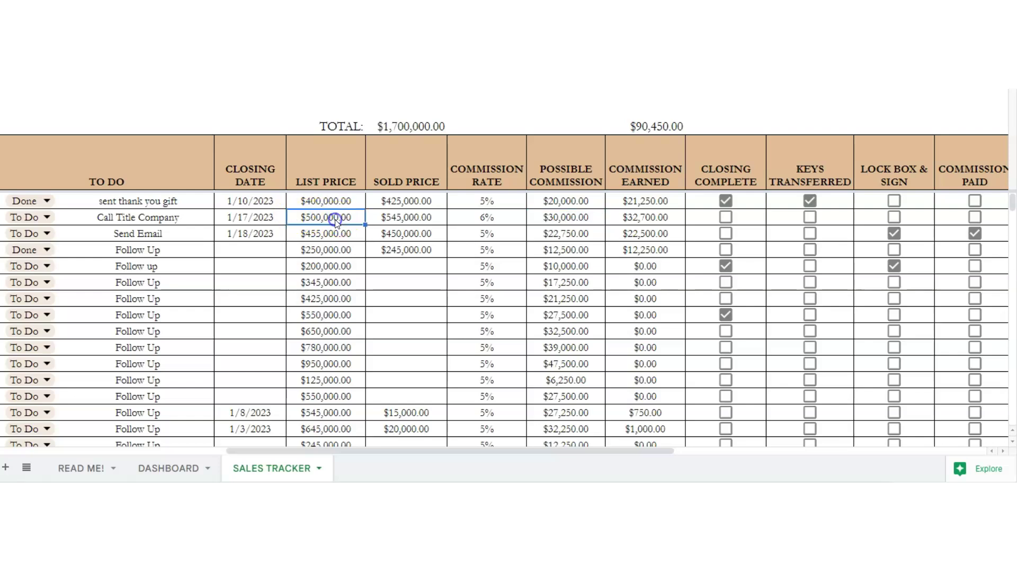
pyautogui.click(466, 221)
pyautogui.click(550, 220)
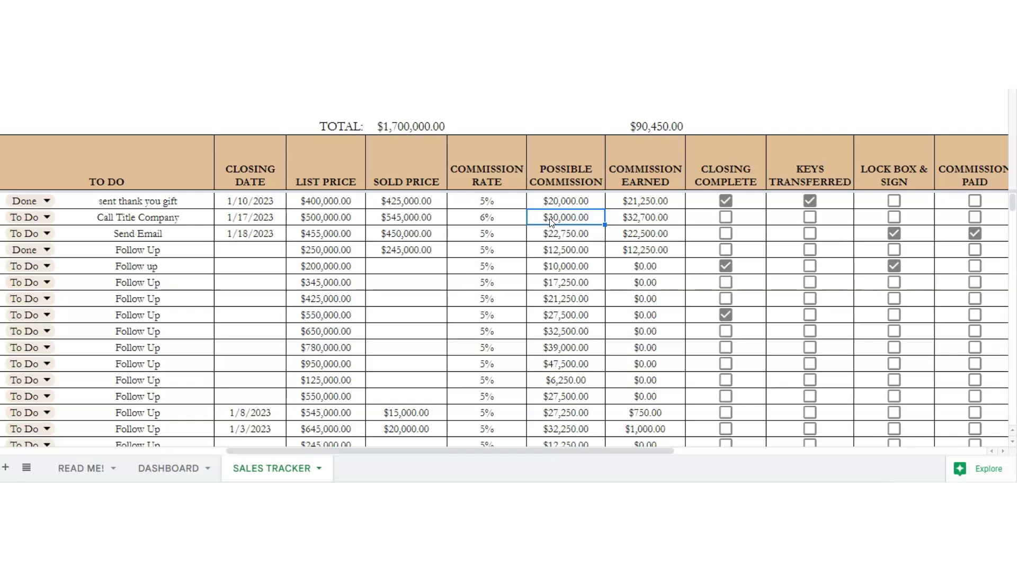
pyautogui.click(409, 220)
pyautogui.press('Delete')
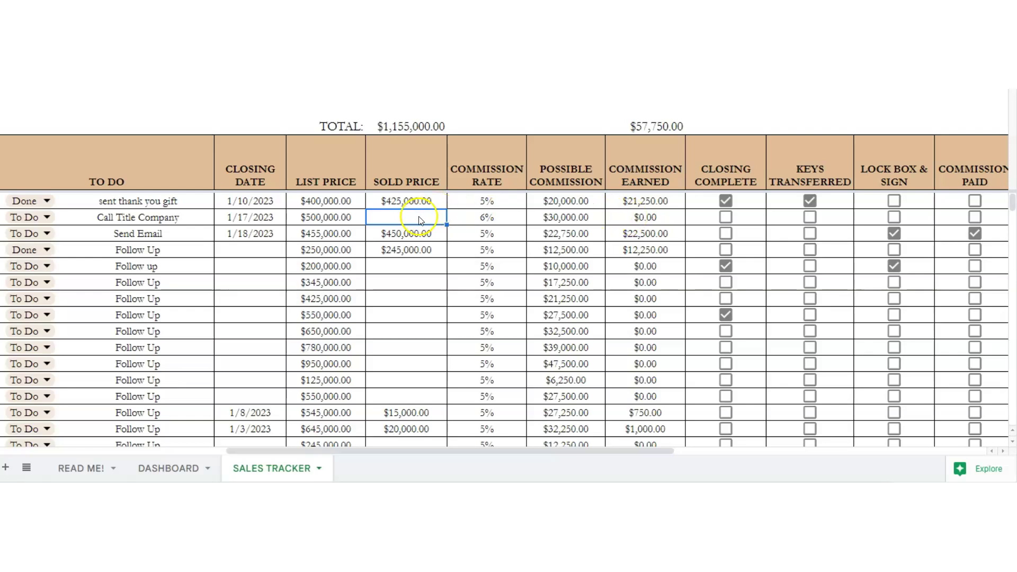
# Step: Lower the commission rate from 6% to 5%, making possible commission $25,000.00
pyautogui.click(316, 217)
pyautogui.click(542, 218)
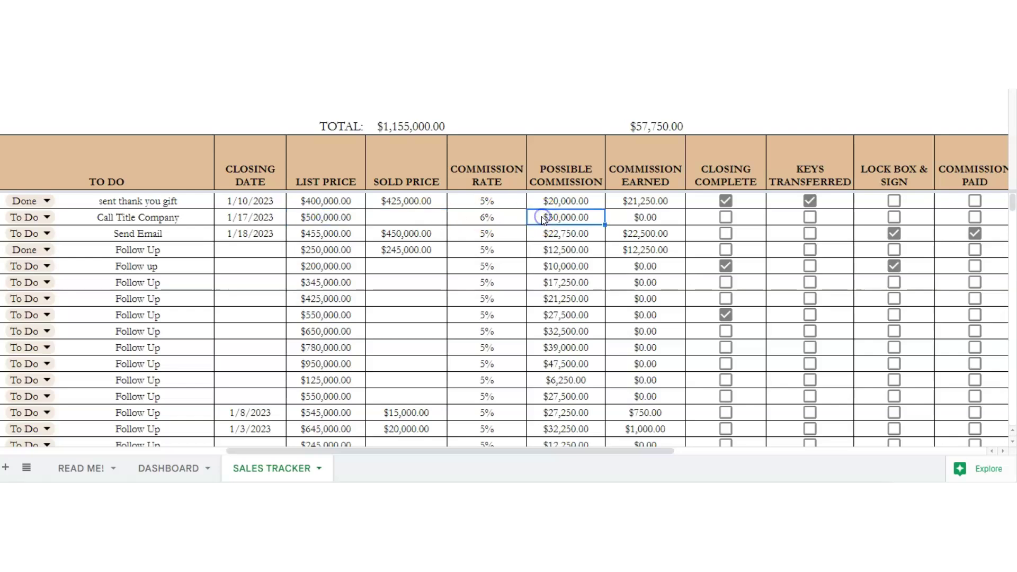
pyautogui.click(500, 221)
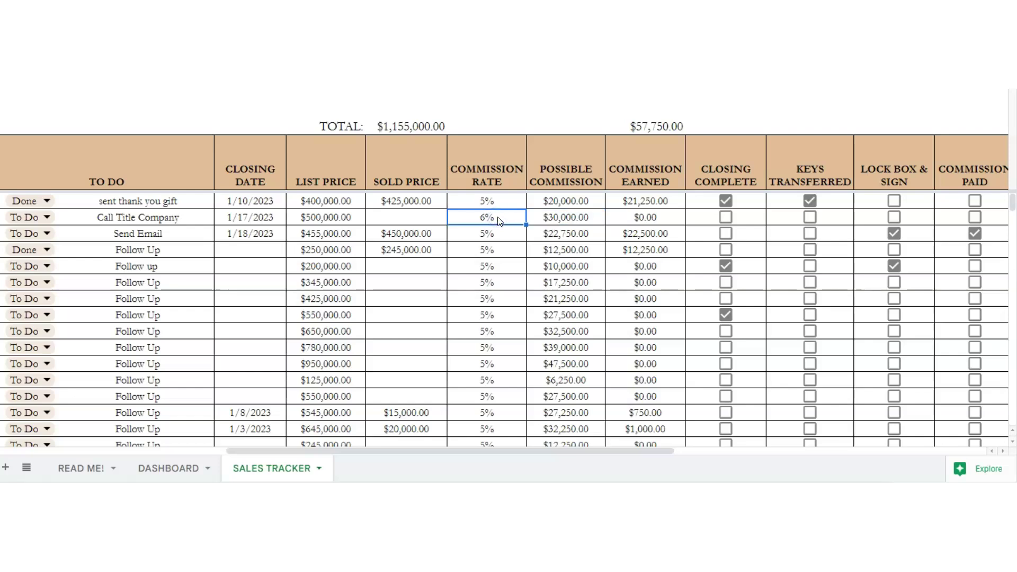
pyautogui.write('5')
pyautogui.press('Return')
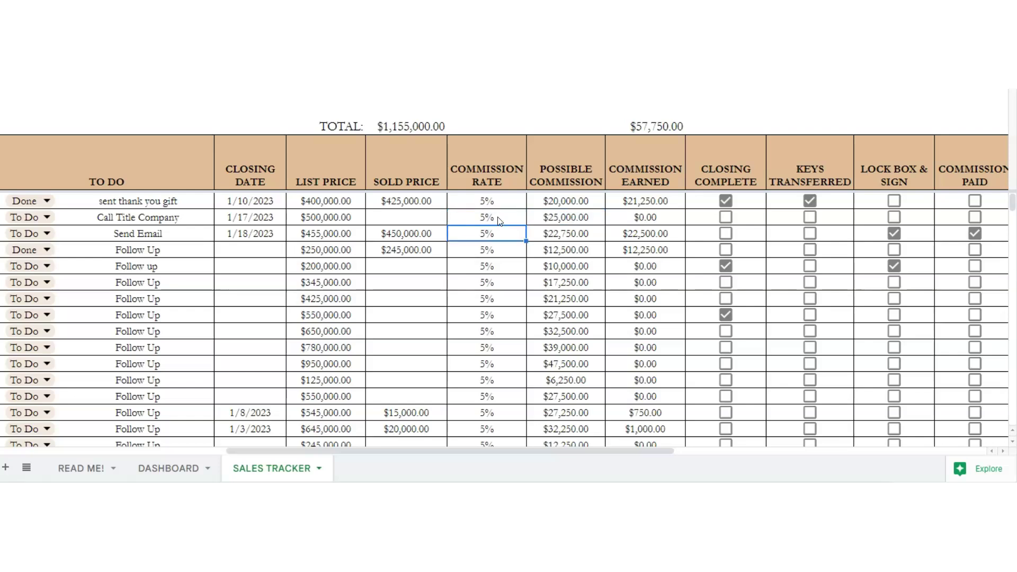
pyautogui.click(551, 223)
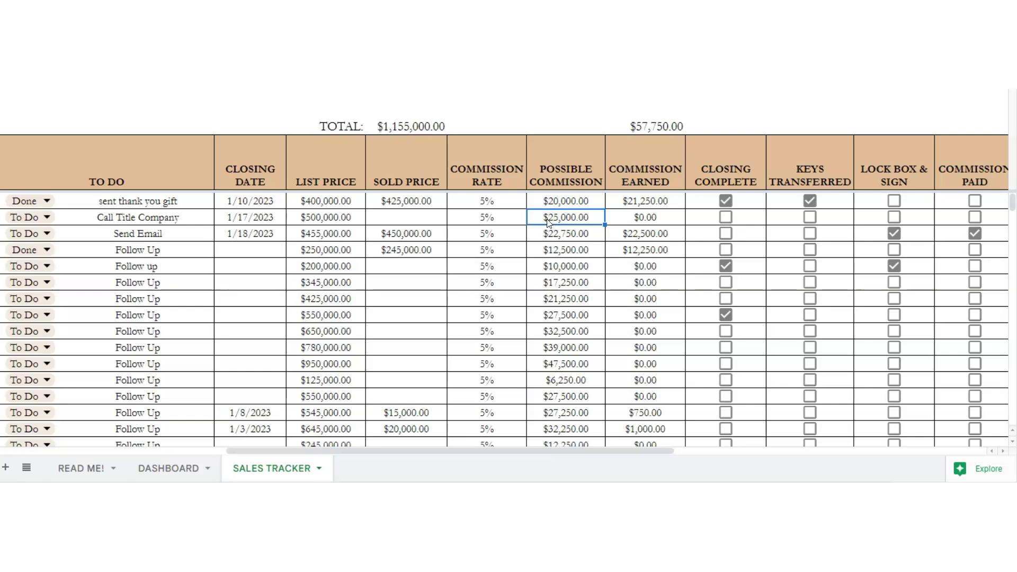
# Step: Enter a 450,000 sold price for the Call Title Company deal, earning $22,500.00 commission
pyautogui.click(411, 218)
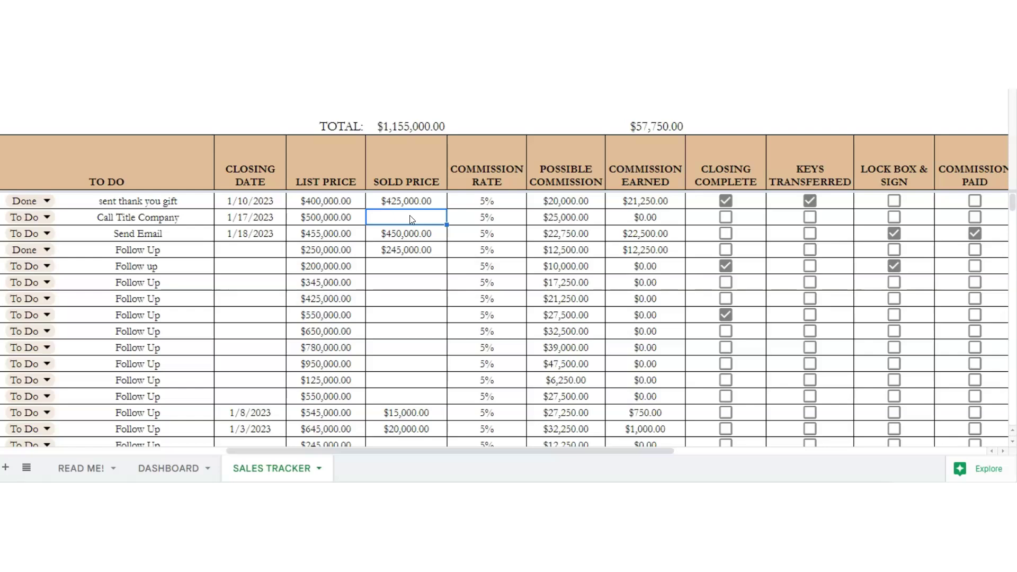
pyautogui.write('450,000')
pyautogui.press('Tab')
pyautogui.click(630, 218)
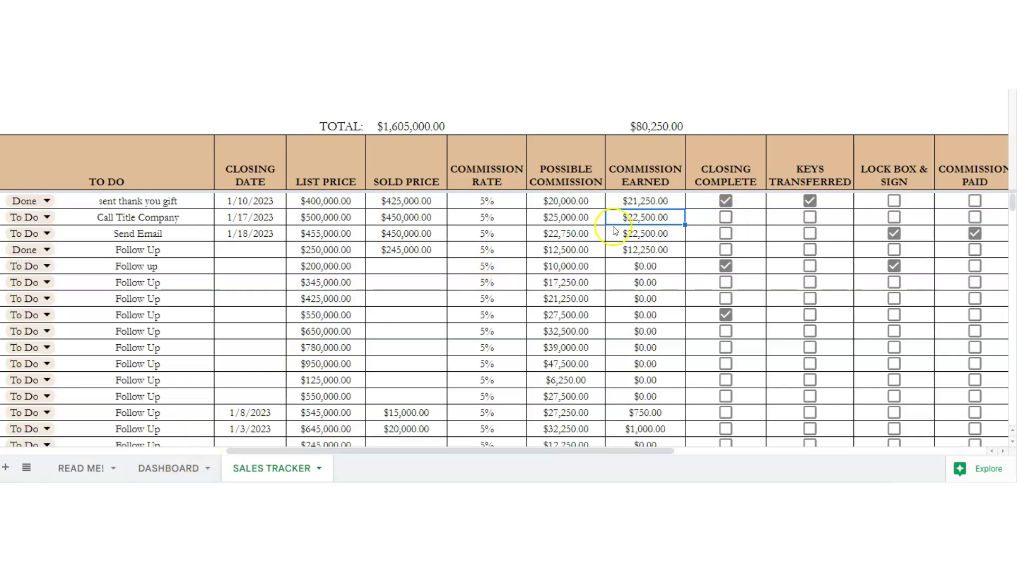
# Step: Verify the $1,605,000.00 sales and $80,250.00 commission totals on the tracker and dashboard
pyautogui.click(647, 123)
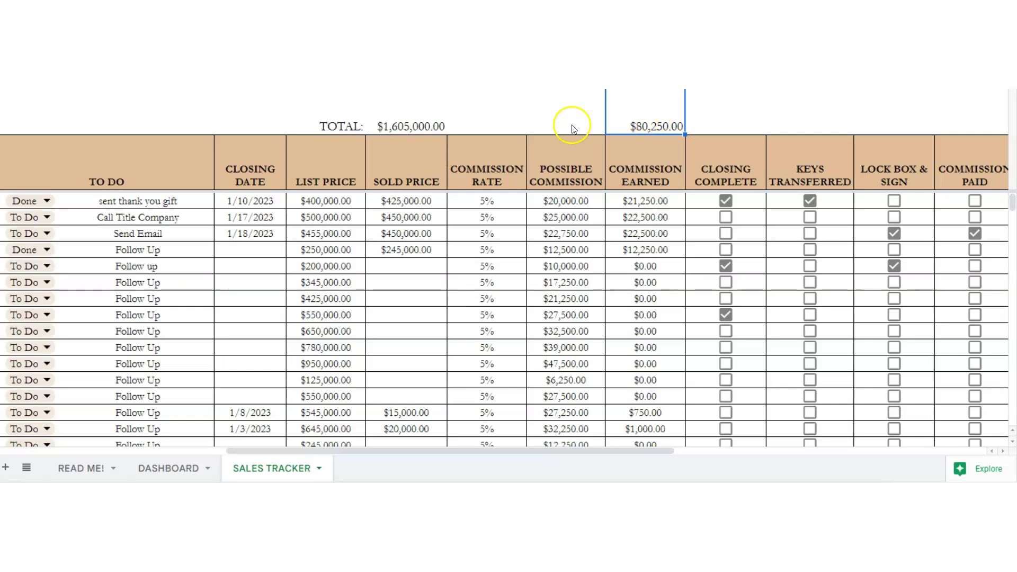
pyautogui.click(388, 130)
pyautogui.click(157, 469)
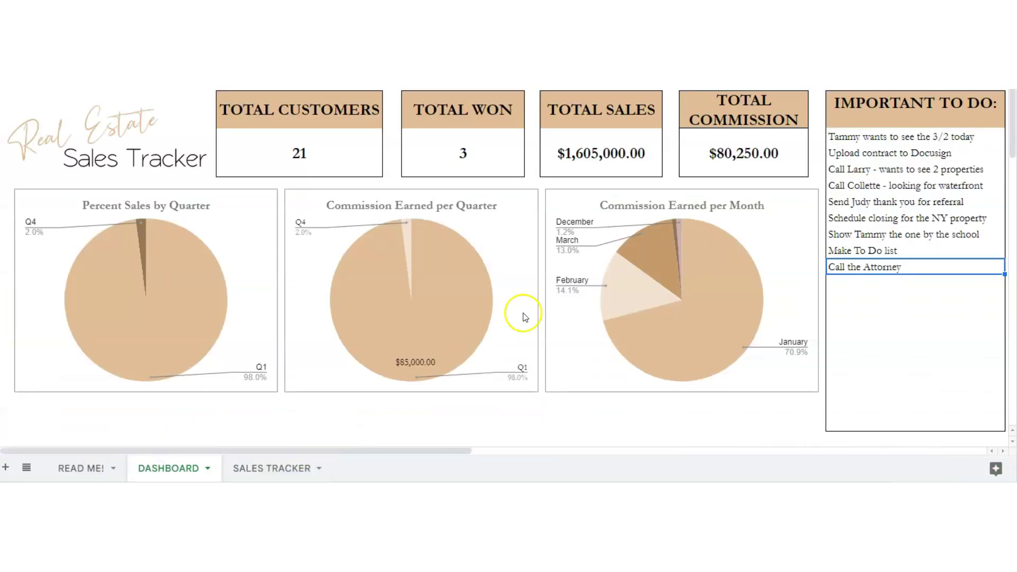
pyautogui.click(726, 154)
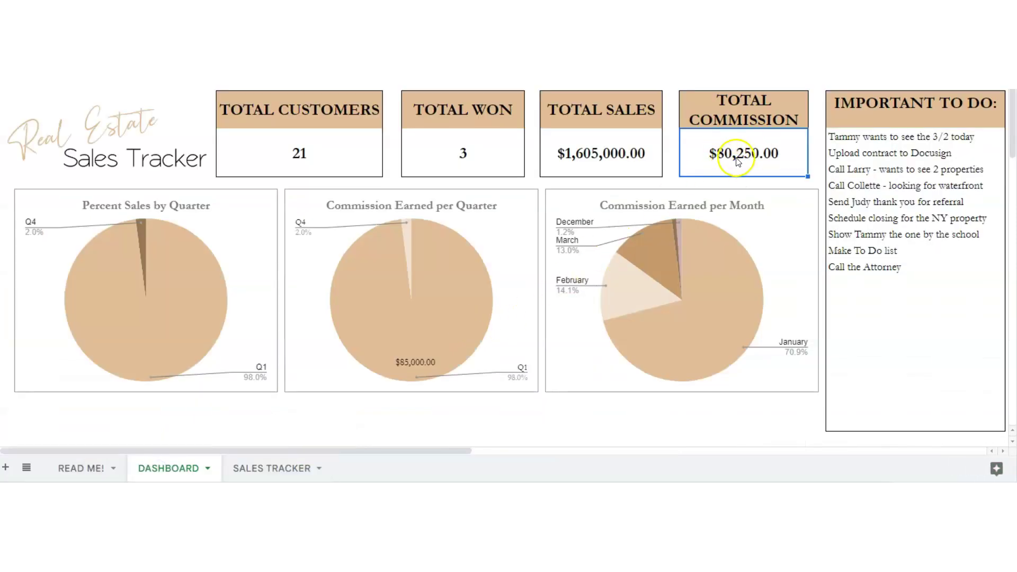
pyautogui.click(260, 468)
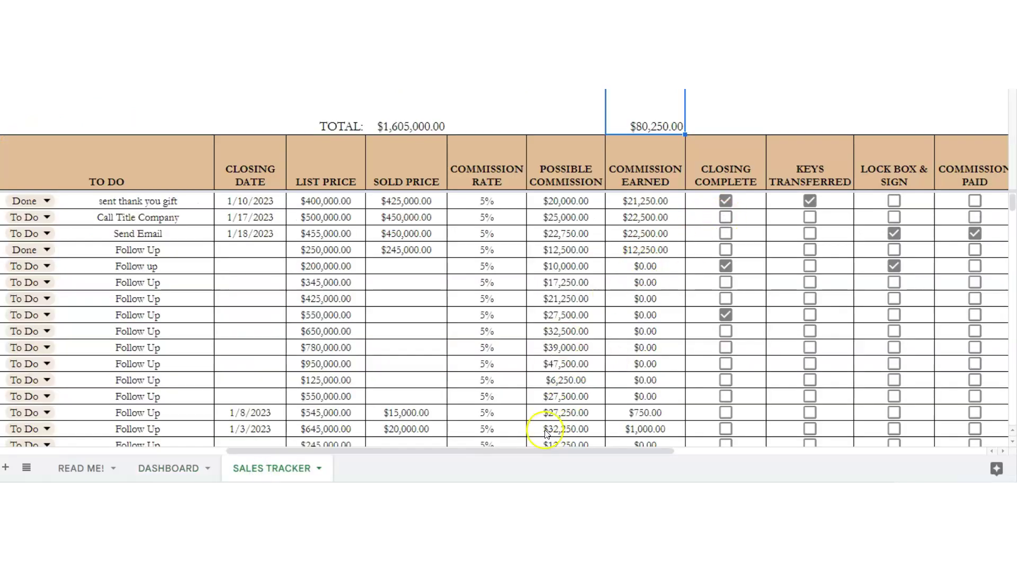
# Step: Tick Closing Complete, Keys Transferred, Lock Box & Sign, Commission Paid, Thank You Sent and Post Closing Social Media Post in row 2
pyautogui.moveTo(548, 457); pyautogui.dragTo(695, 457)
pyautogui.click(437, 217)
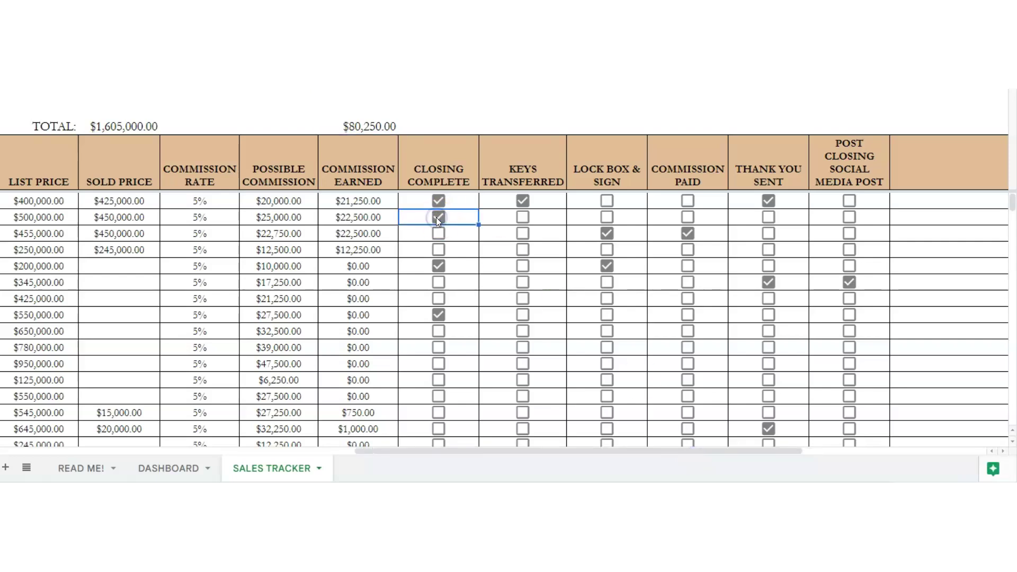
pyautogui.click(524, 218)
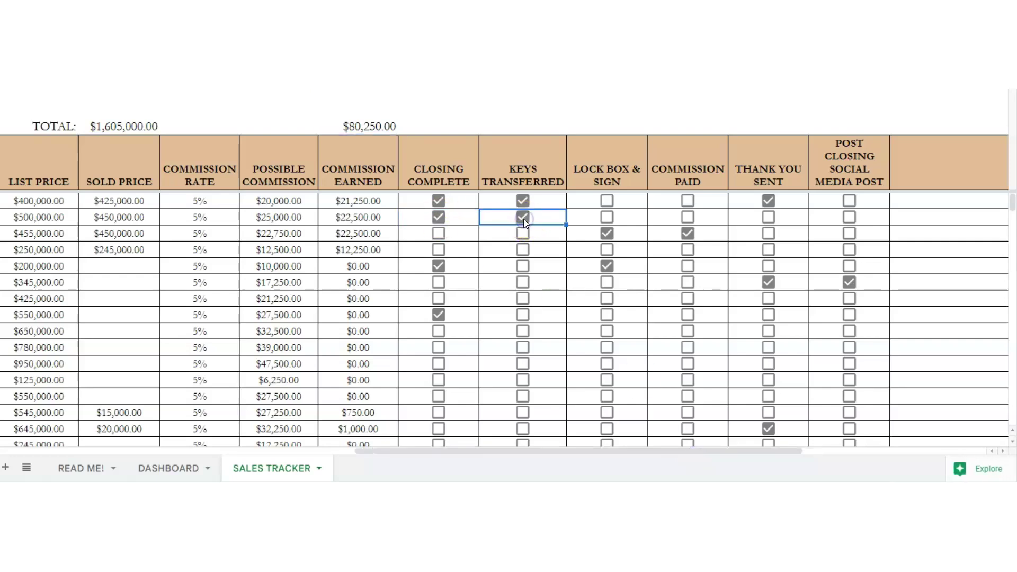
pyautogui.click(604, 219)
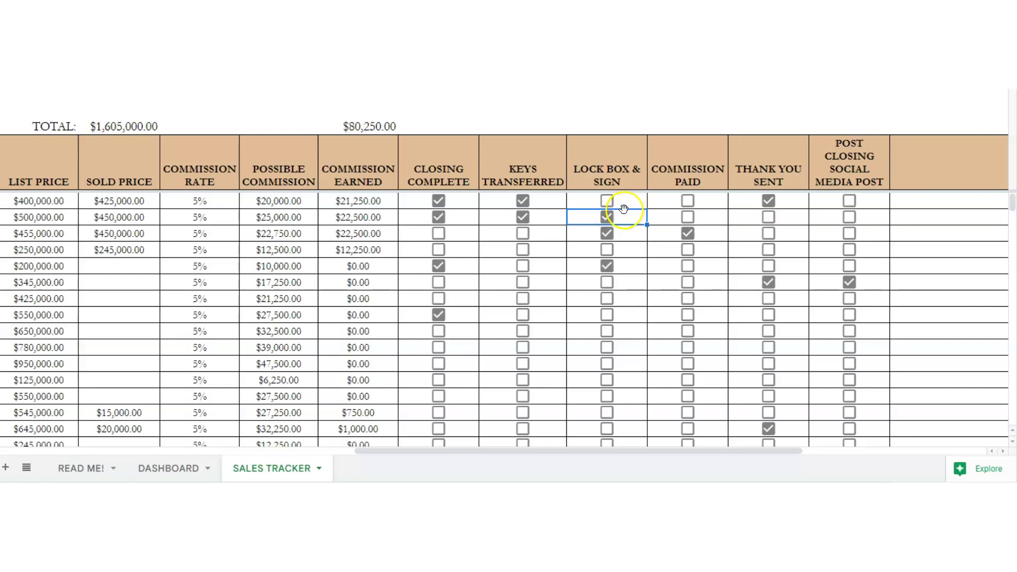
pyautogui.click(687, 217)
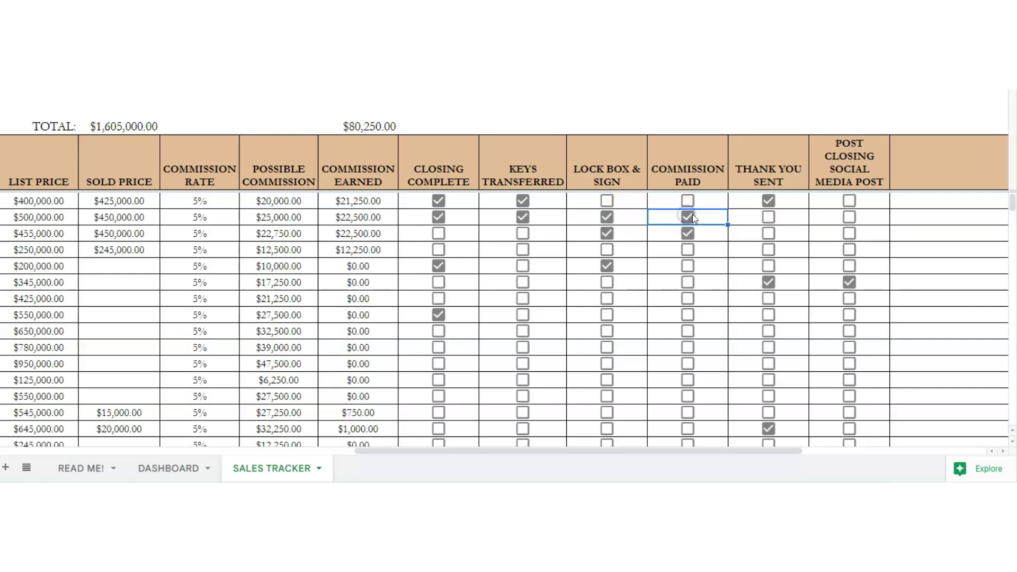
pyautogui.click(767, 217)
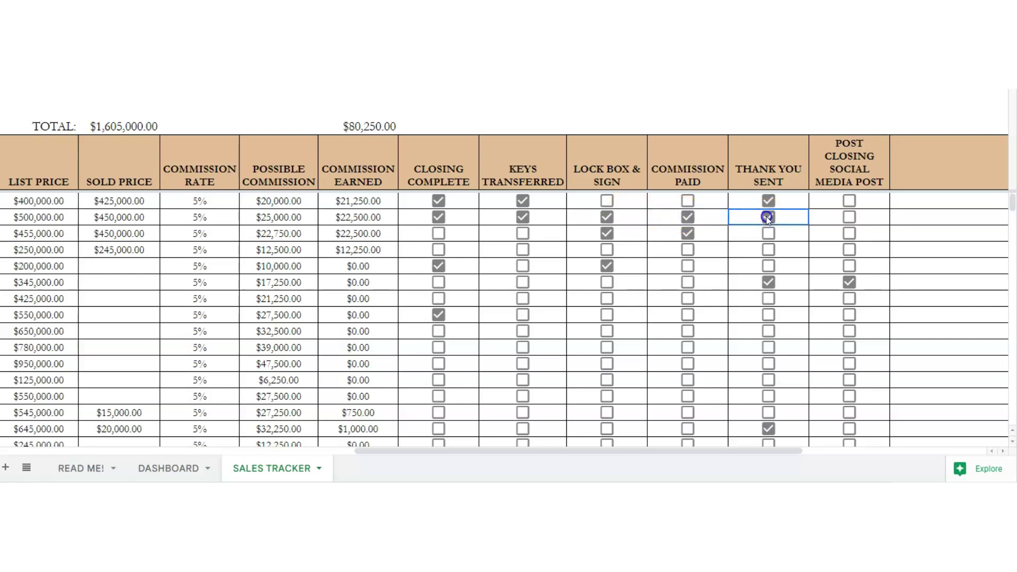
pyautogui.click(848, 217)
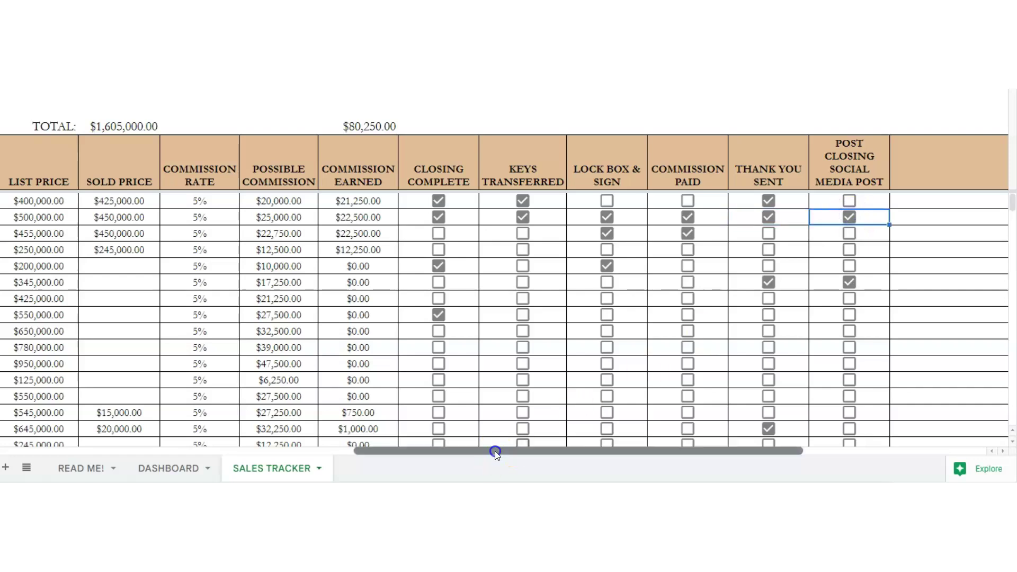
pyautogui.moveTo(497, 451); pyautogui.dragTo(697, 451)
pyautogui.click(512, 216)
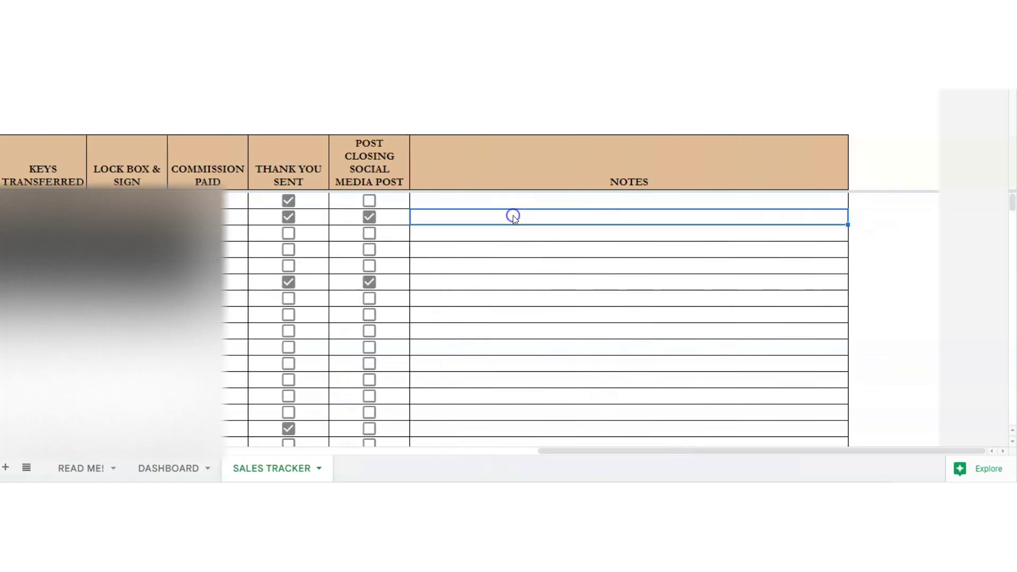
pyautogui.moveTo(547, 454); pyautogui.dragTo(225, 451)
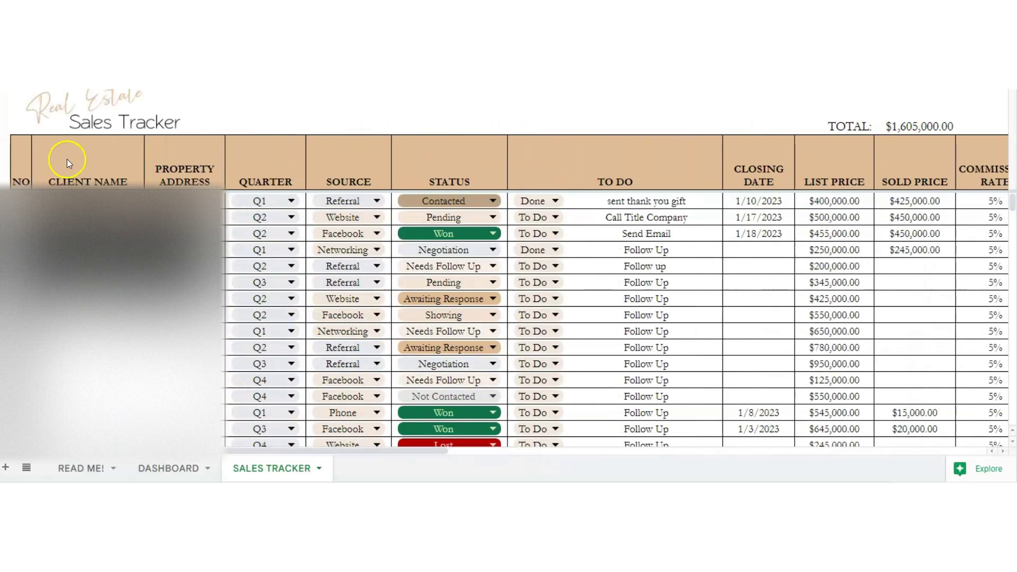